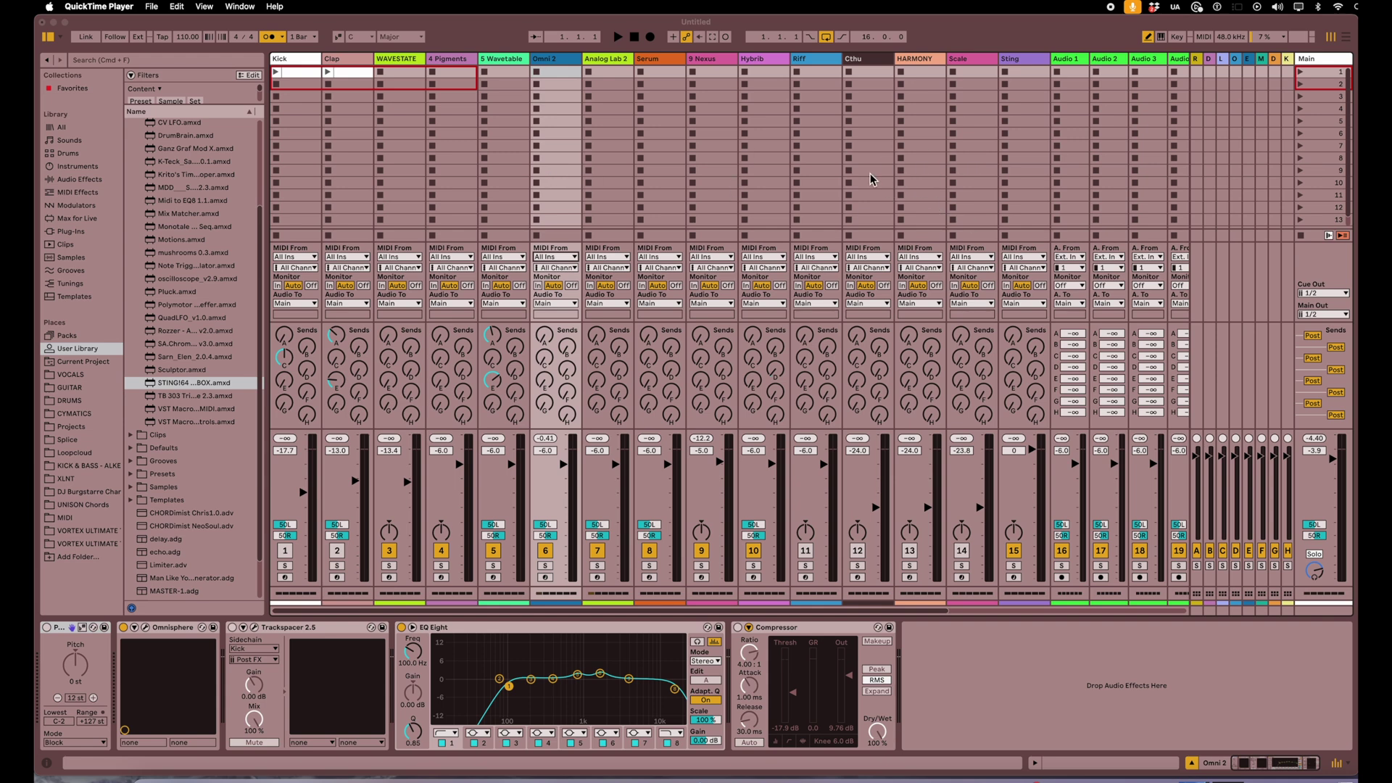
# Step: Focus the Live project window and switch to Arrangement View
pyautogui.click(773, 44)
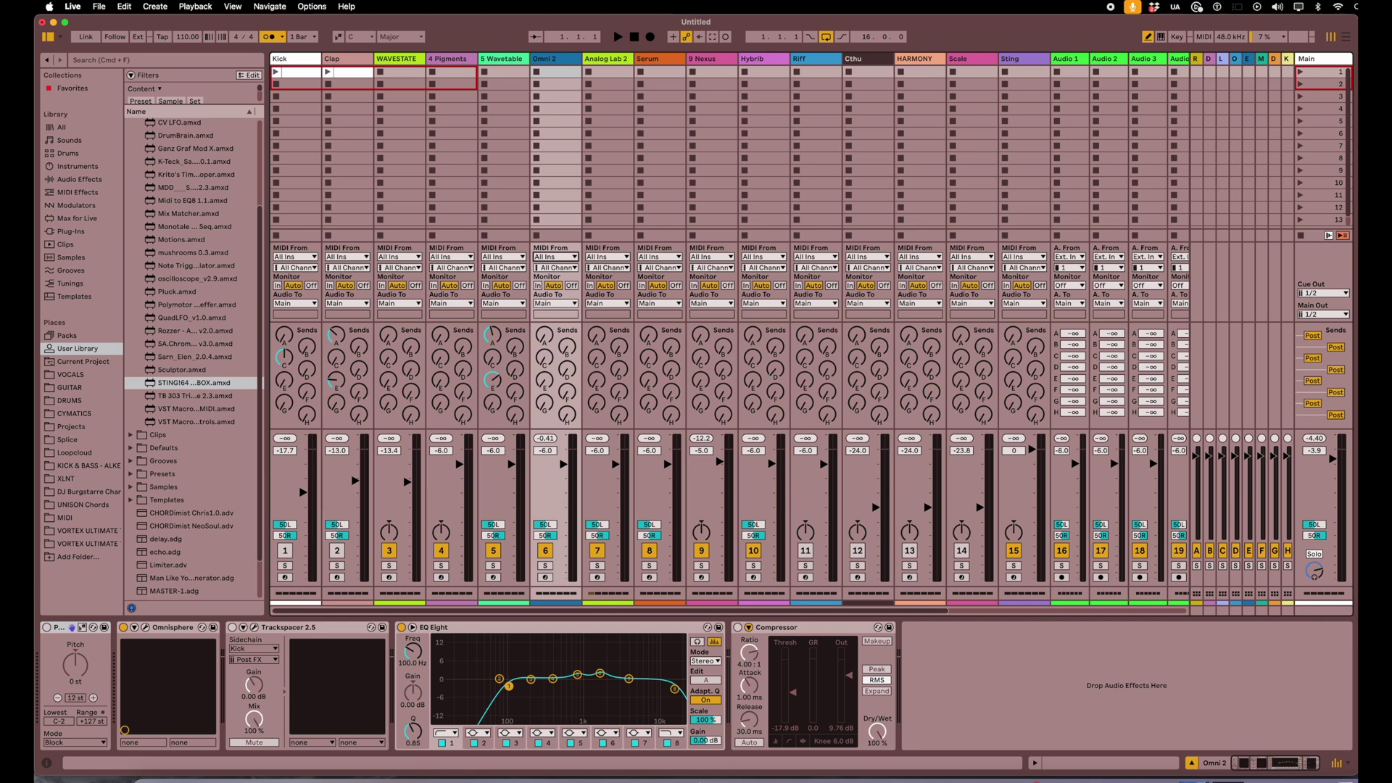
pyautogui.click(1346, 36)
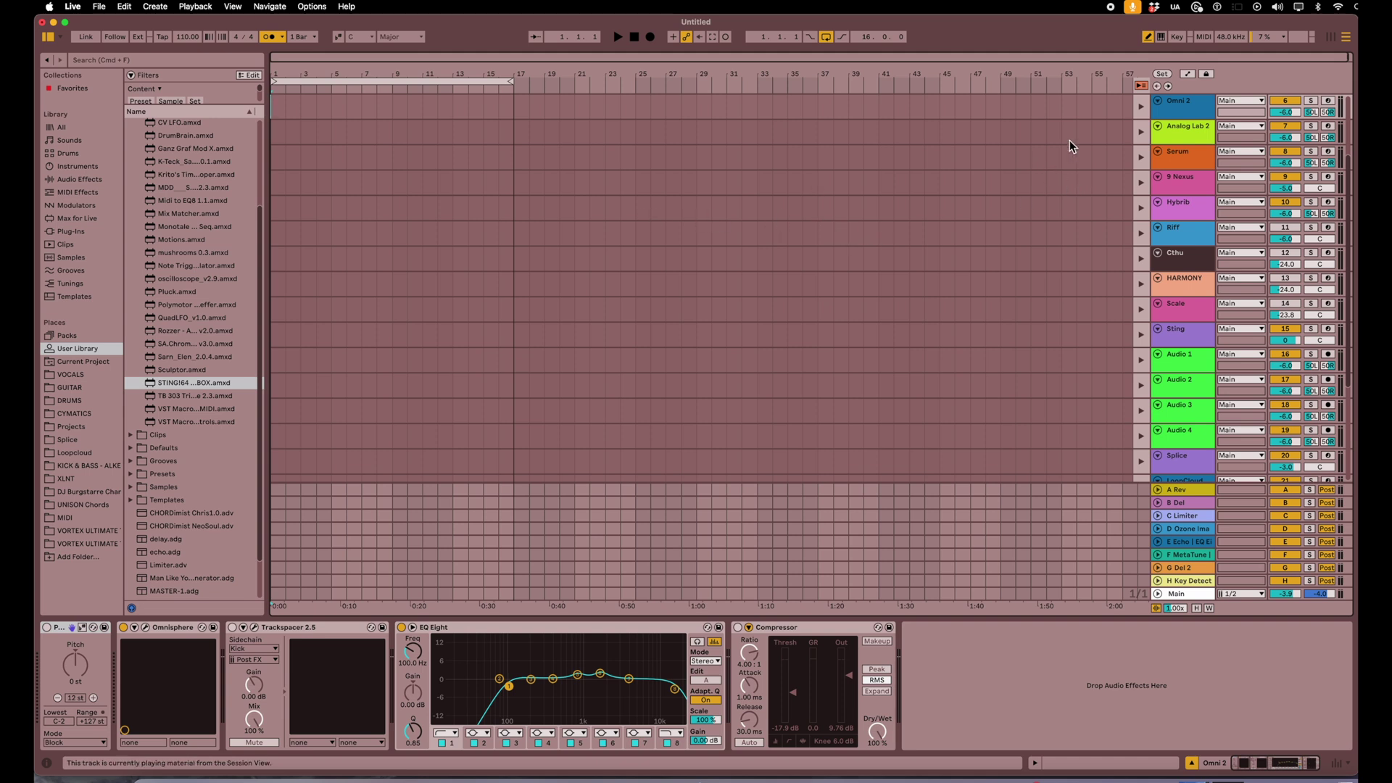
# Step: Switch back to Session View to see the clip grid and mixer
pyautogui.click(1330, 38)
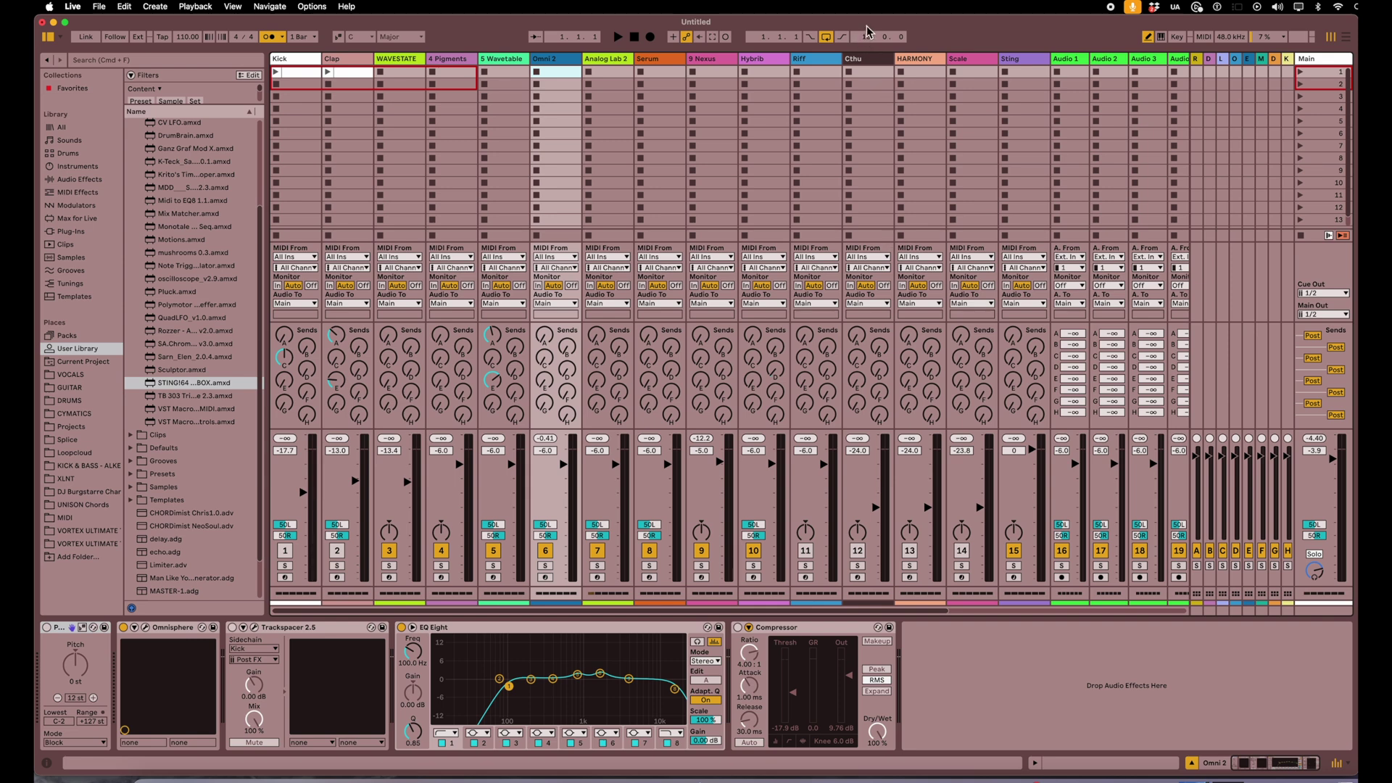
pyautogui.moveTo(866, 31); pyautogui.dragTo(749, 31)
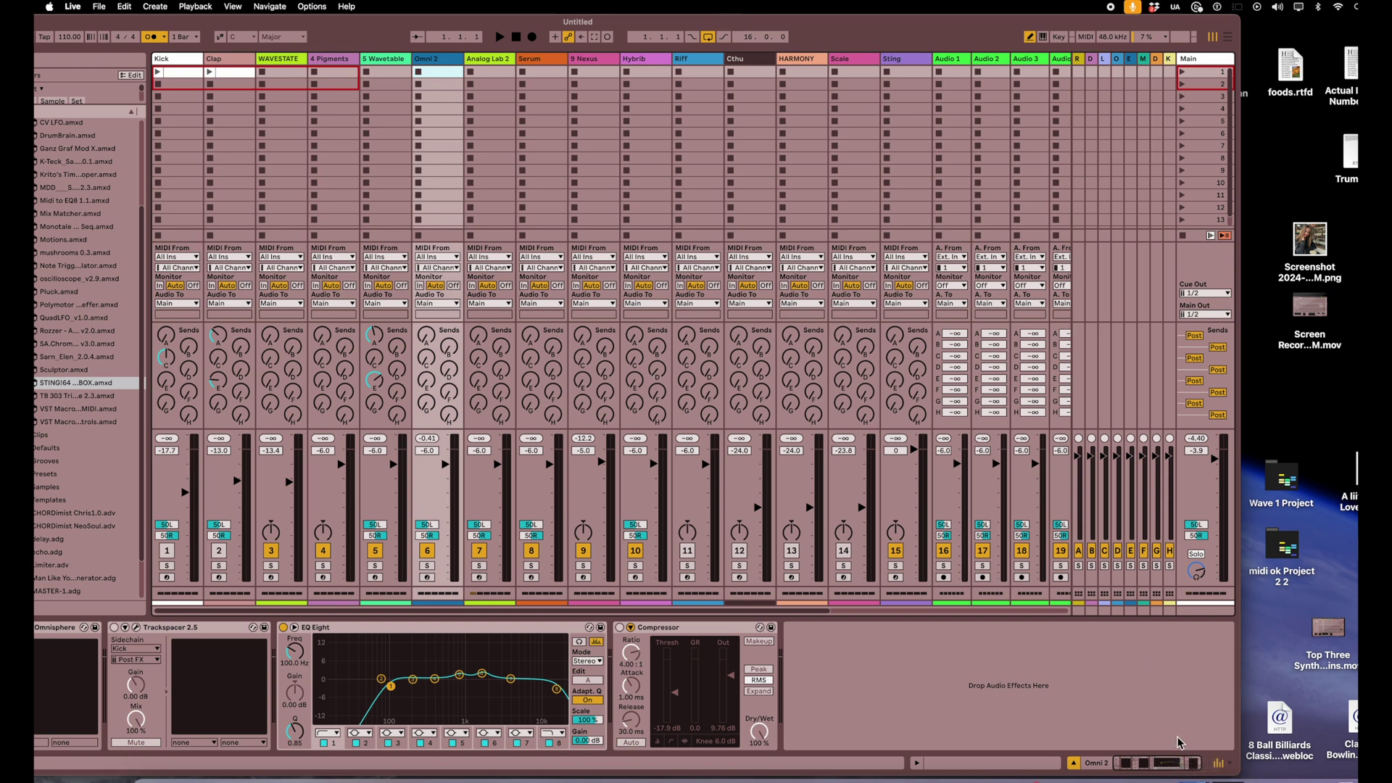
pyautogui.click(1230, 765)
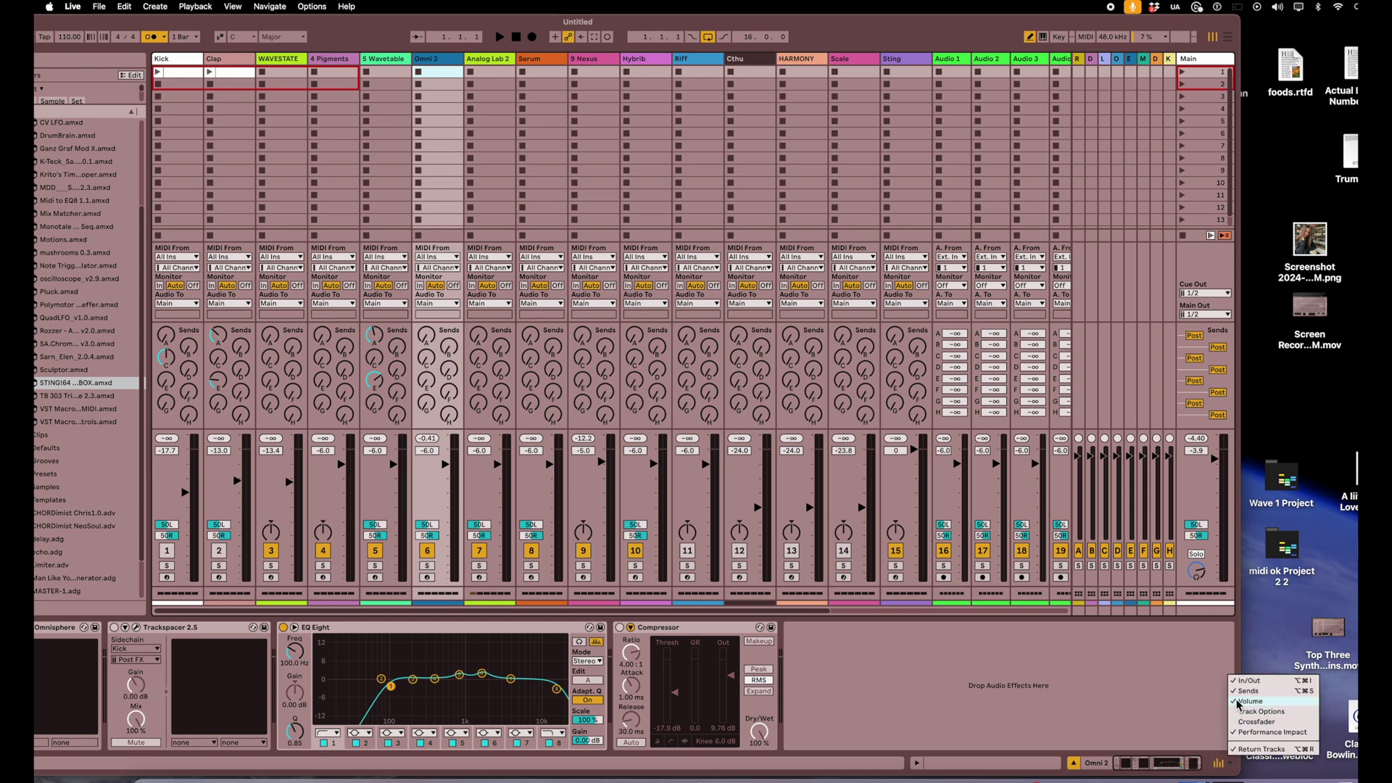
pyautogui.click(1248, 682)
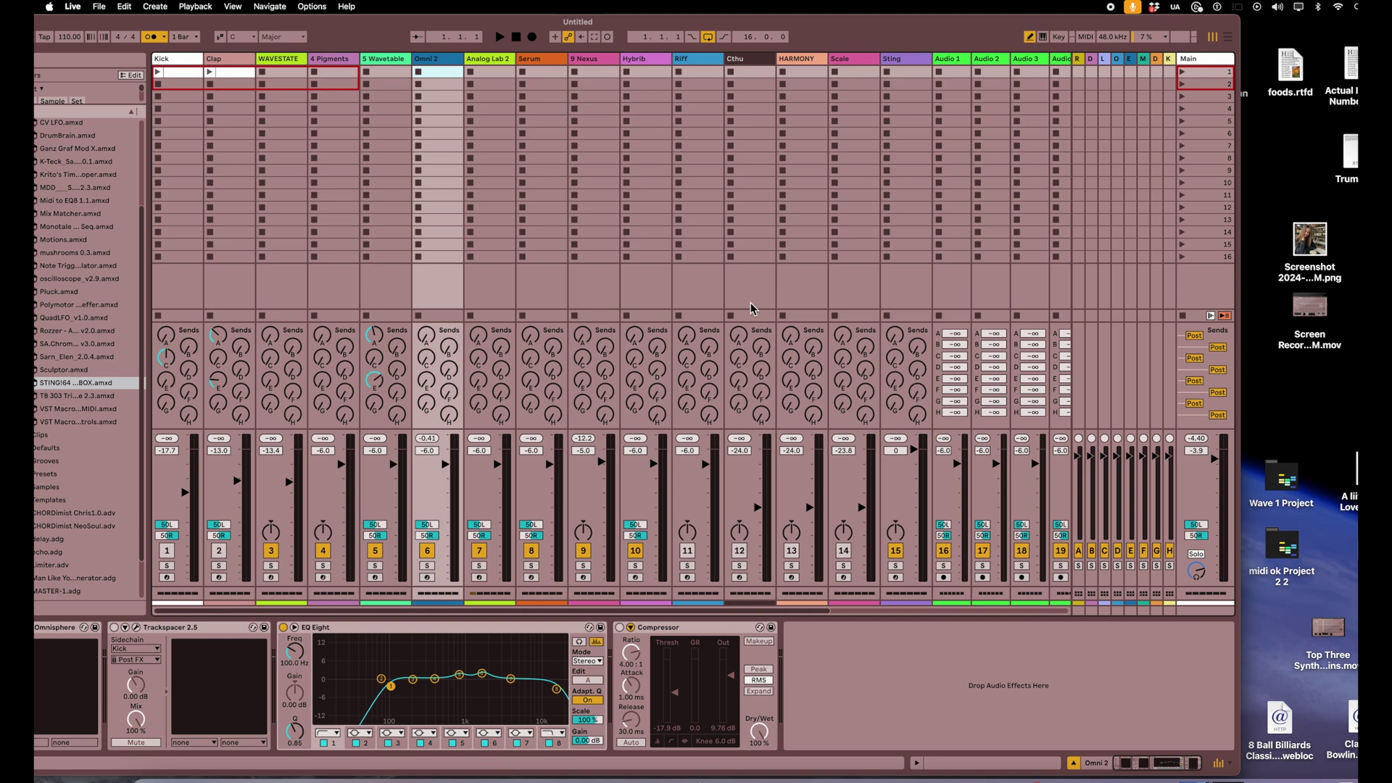
pyautogui.click(1230, 765)
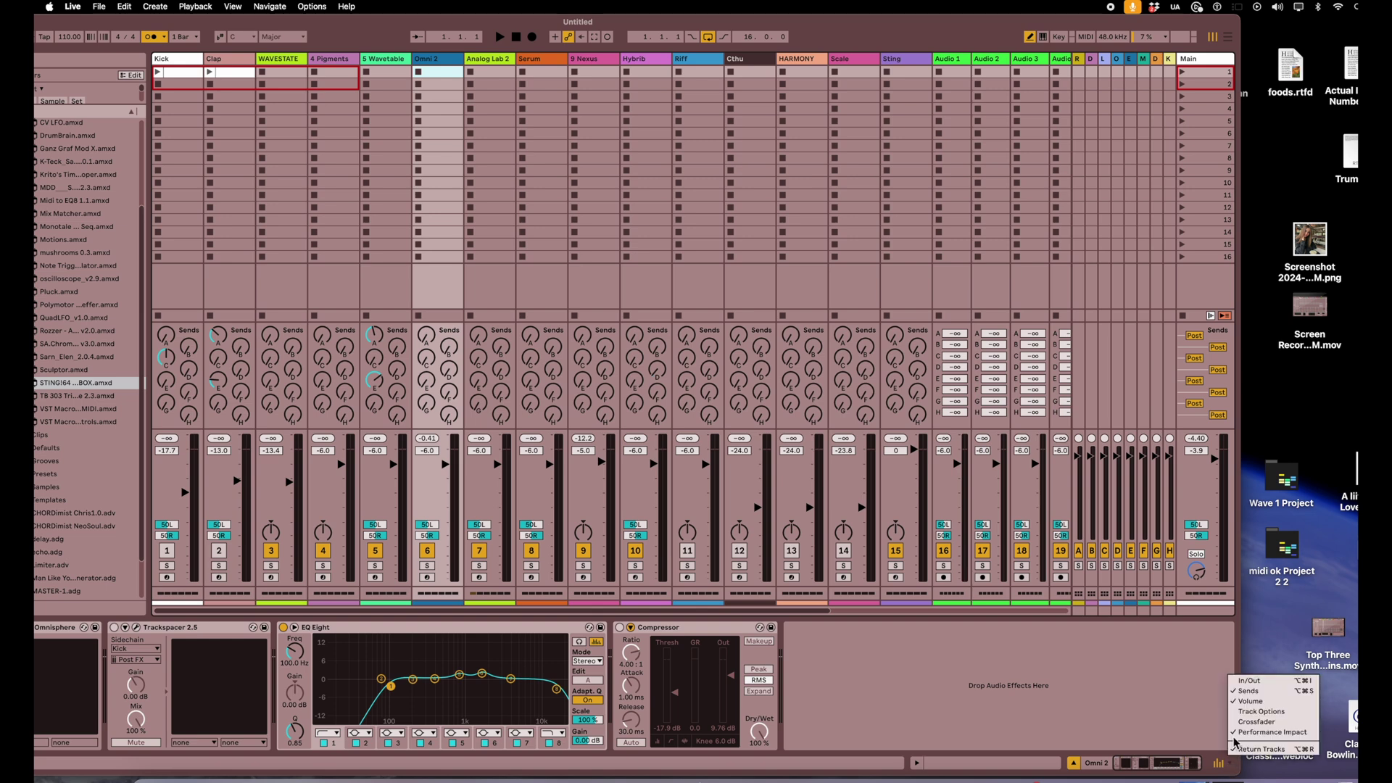
pyautogui.click(1242, 681)
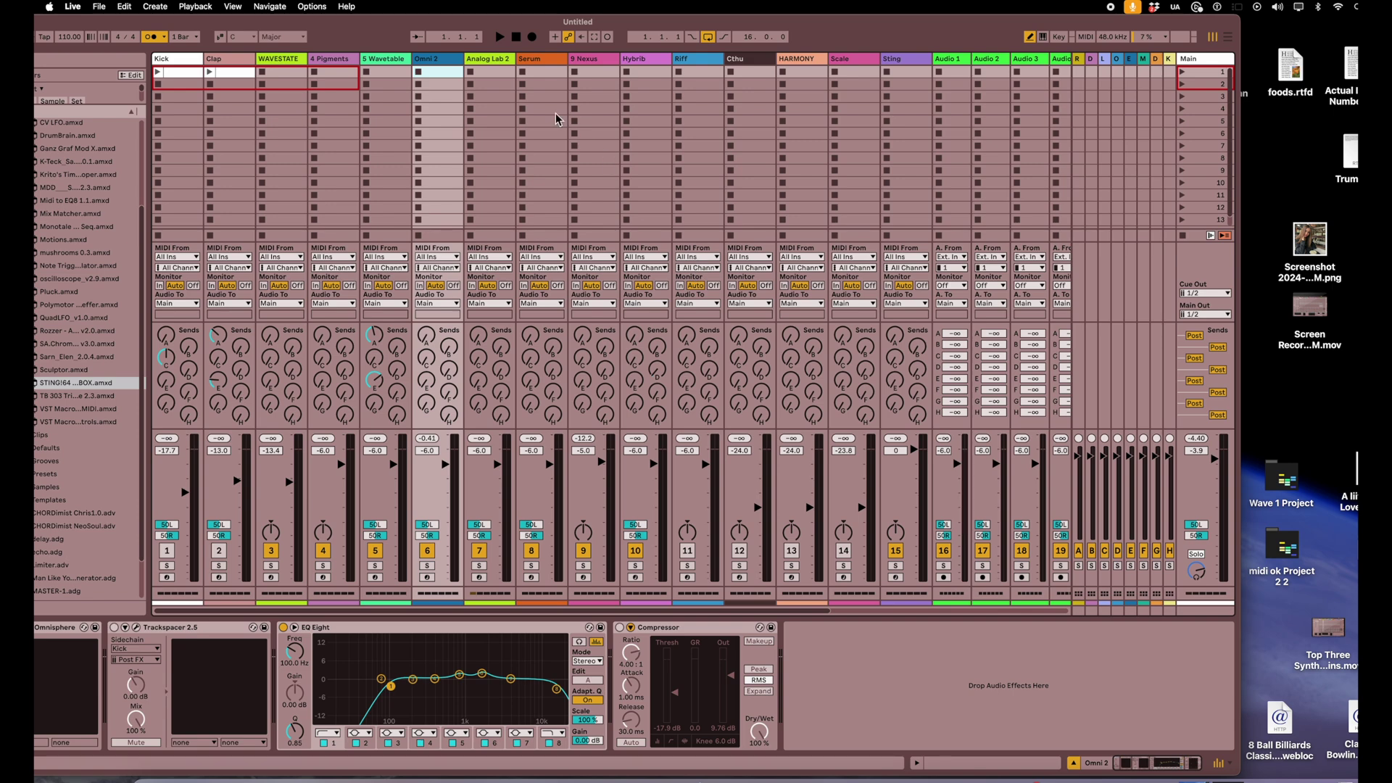
pyautogui.moveTo(481, 26); pyautogui.dragTo(599, 32)
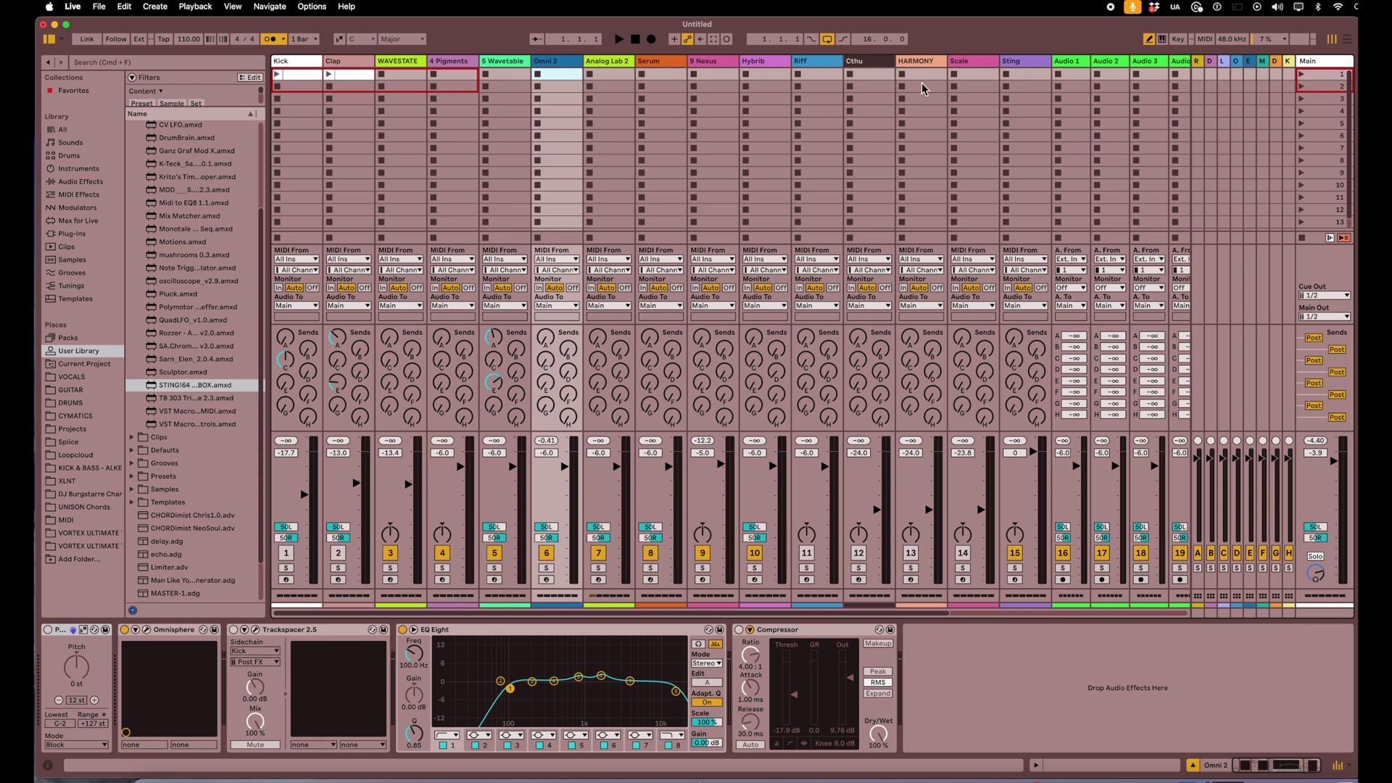
# Step: Open the HARMONY track's Harmony Bloom window, centre it, and arm track 13
pyautogui.click(921, 66)
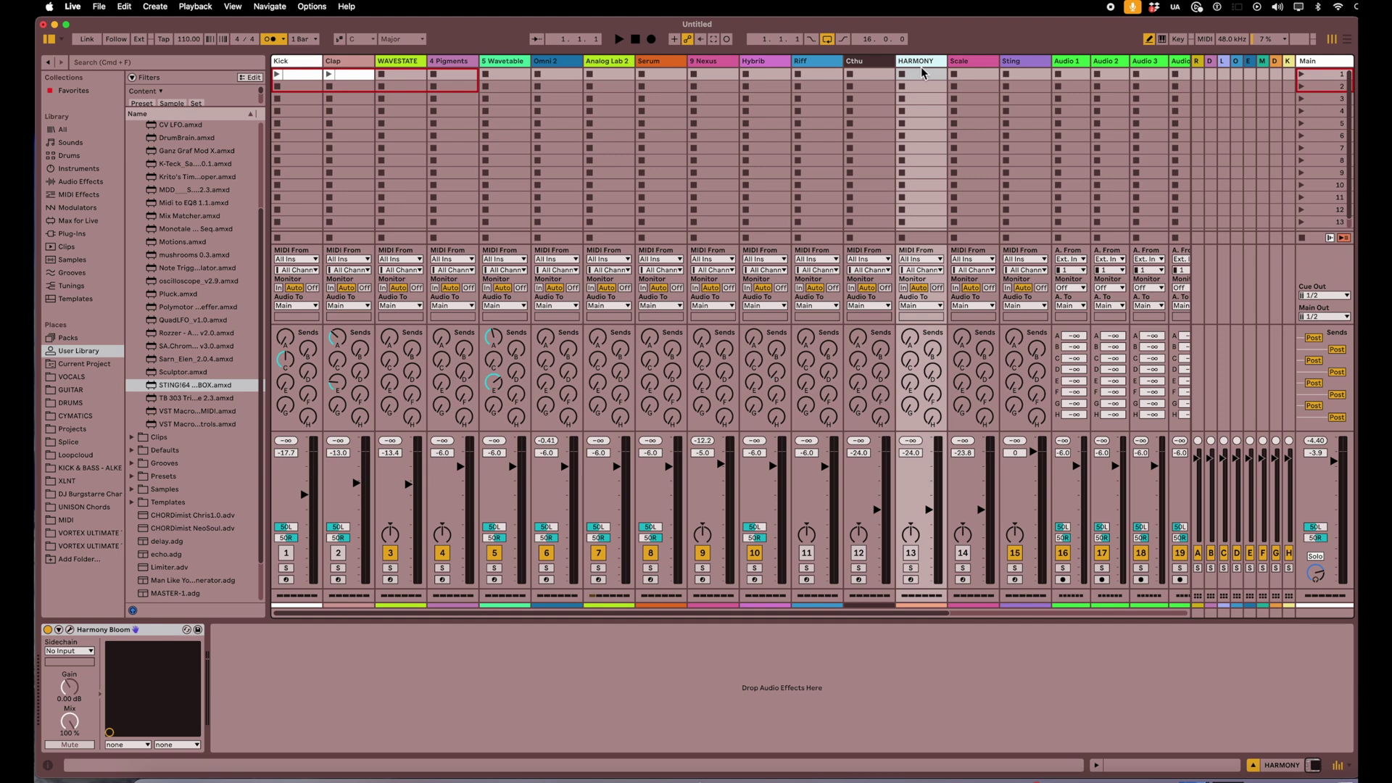
pyautogui.click(72, 631)
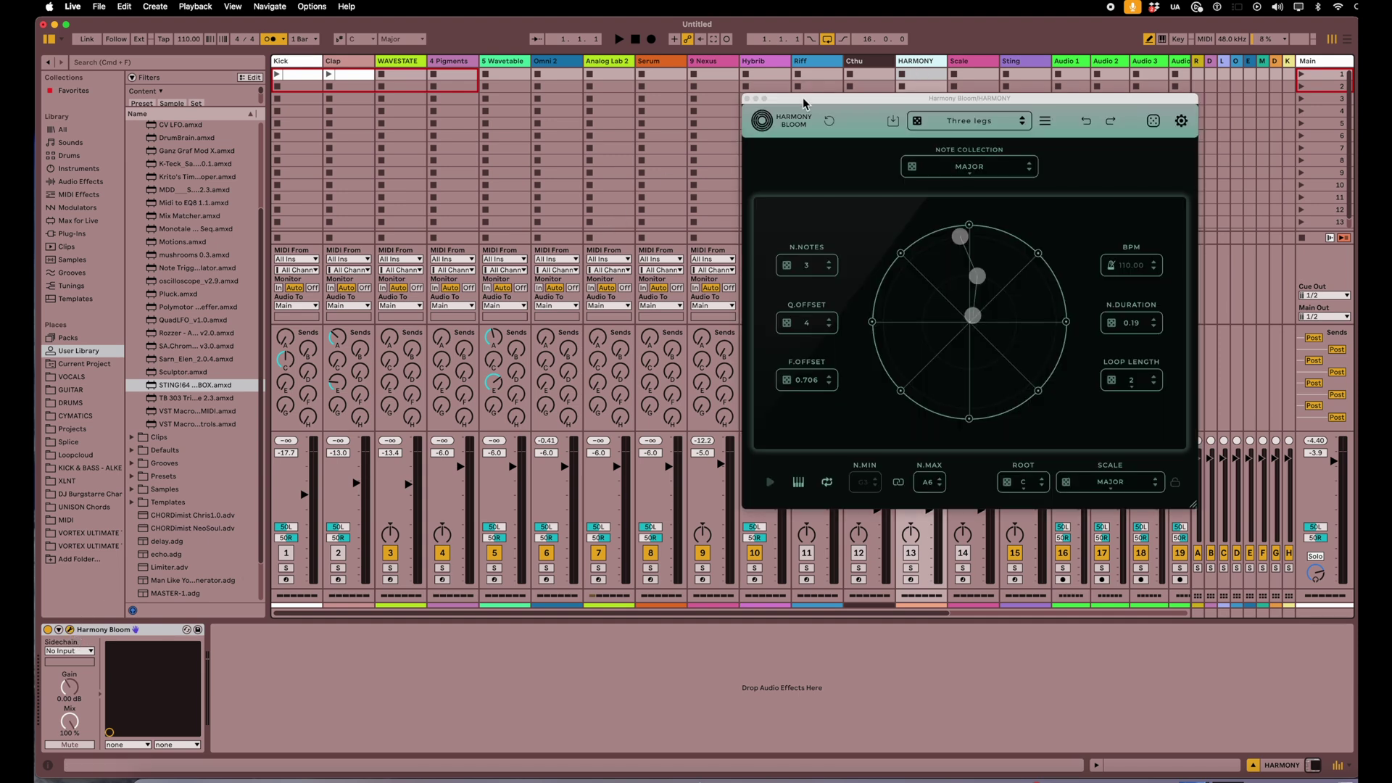
pyautogui.moveTo(806, 101); pyautogui.dragTo(504, 106)
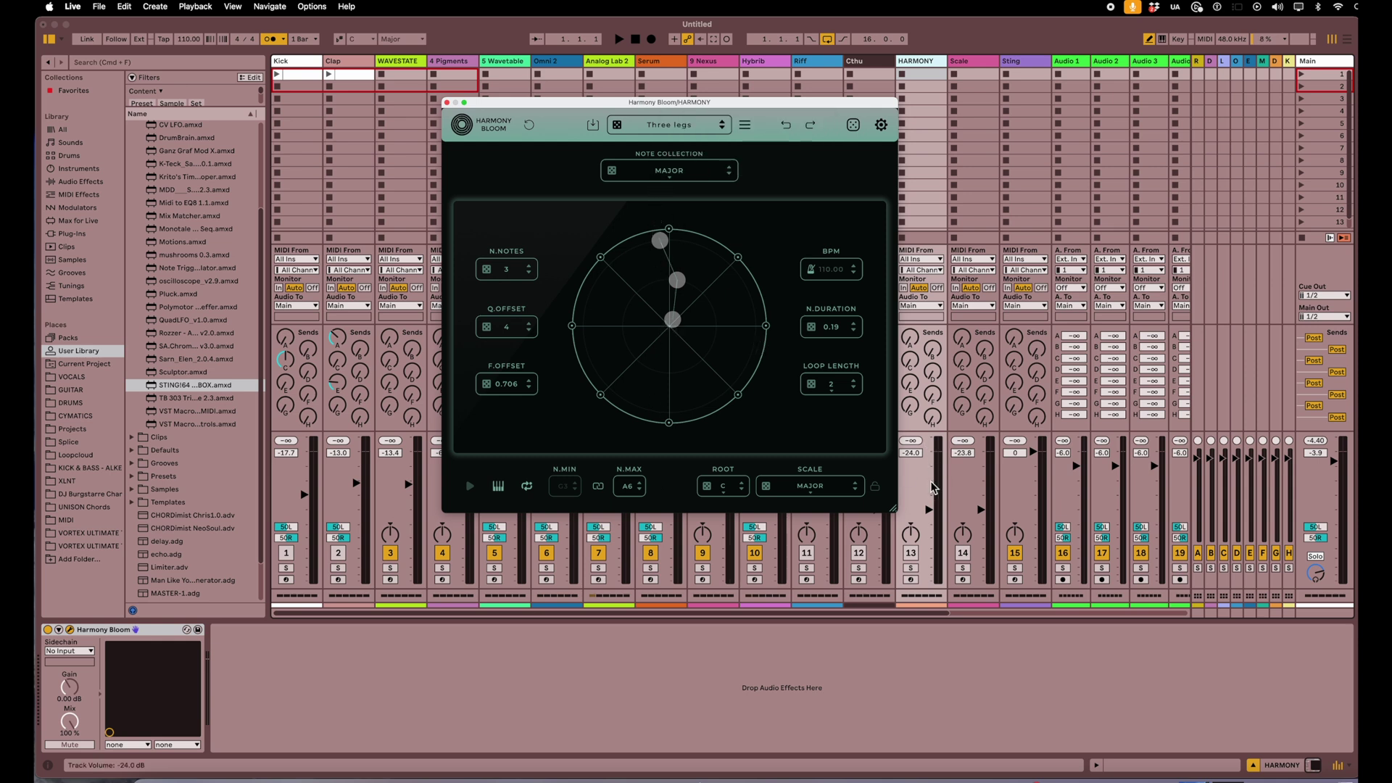
pyautogui.click(915, 581)
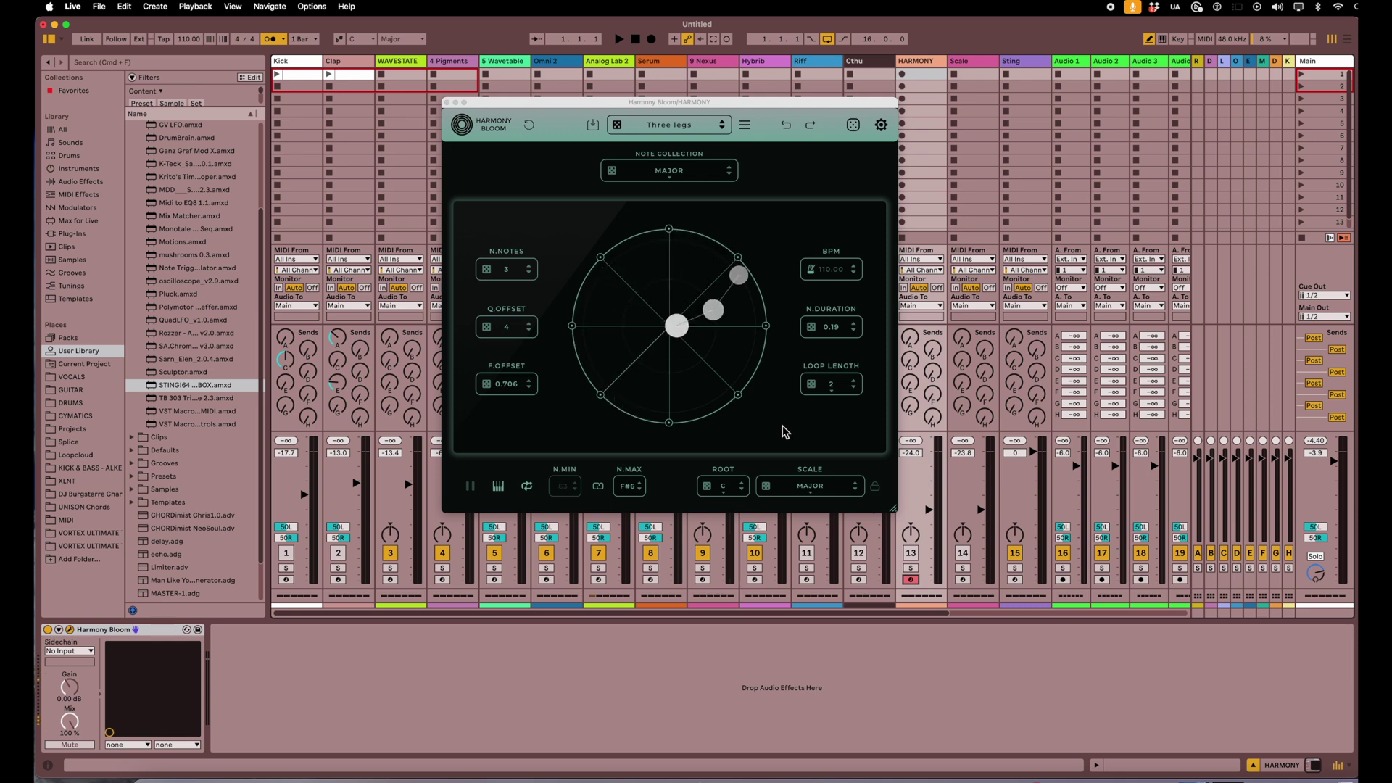
# Step: Stop Harmony Bloom's chord playback and move its window to the right side
pyautogui.press('space')
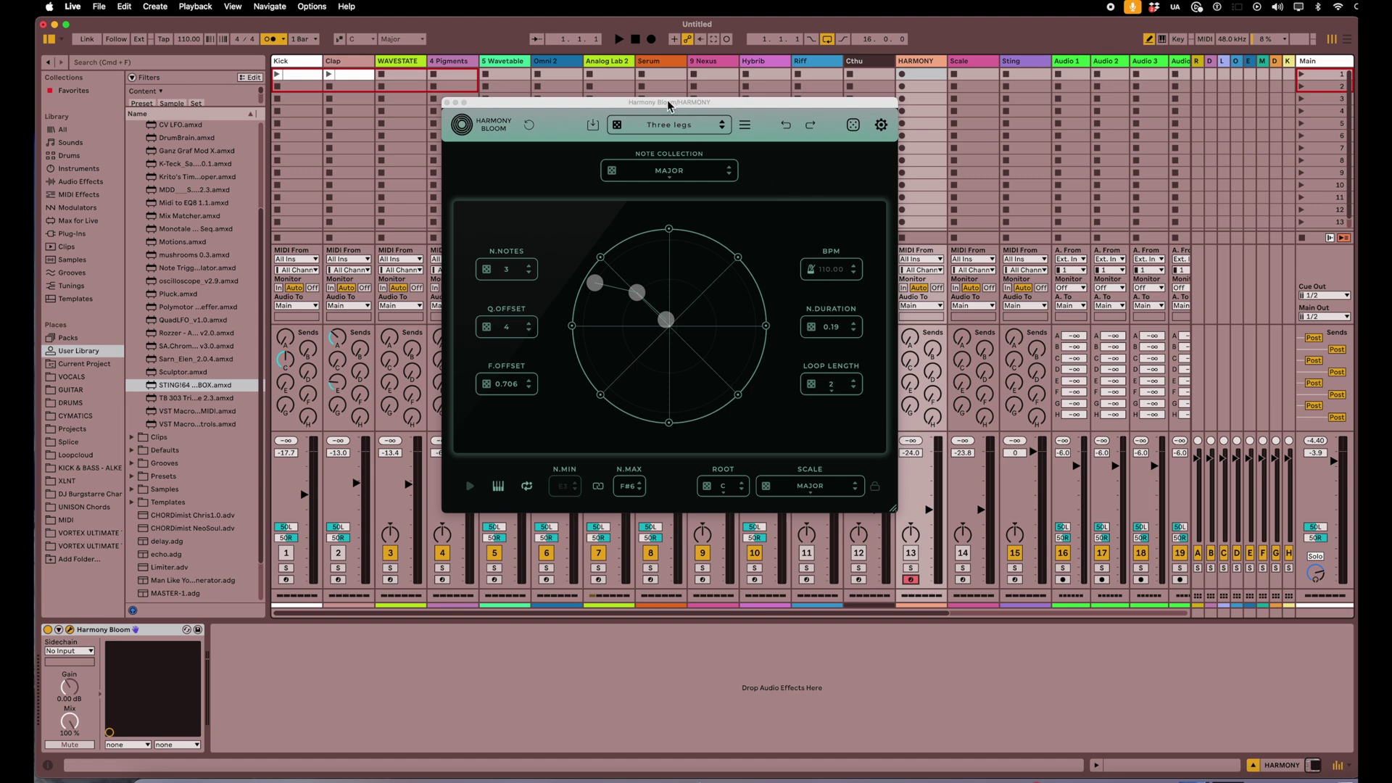
pyautogui.moveTo(668, 103); pyautogui.dragTo(1029, 124)
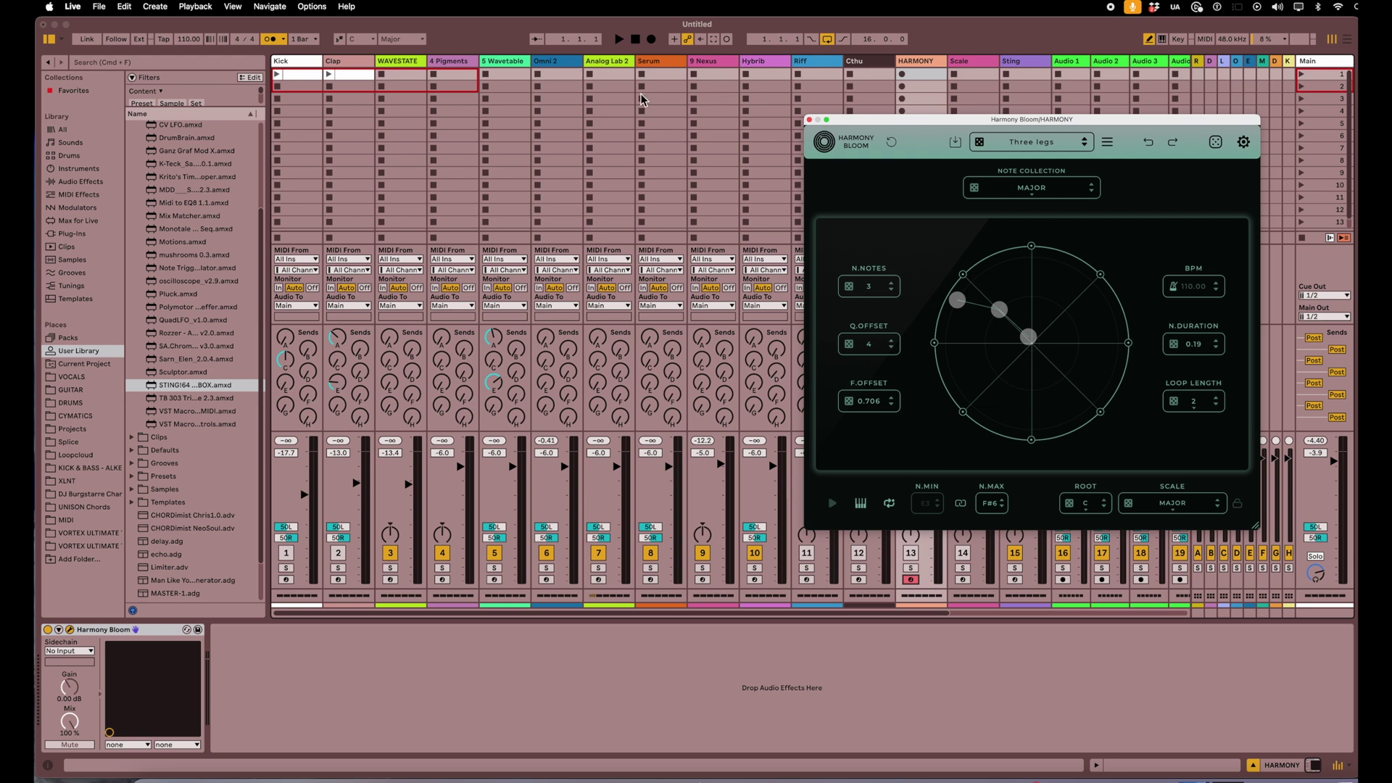
# Step: Set Omni 2's MIDI From to HARMONY, tapped at the Harmony Bloom output
pyautogui.click(559, 69)
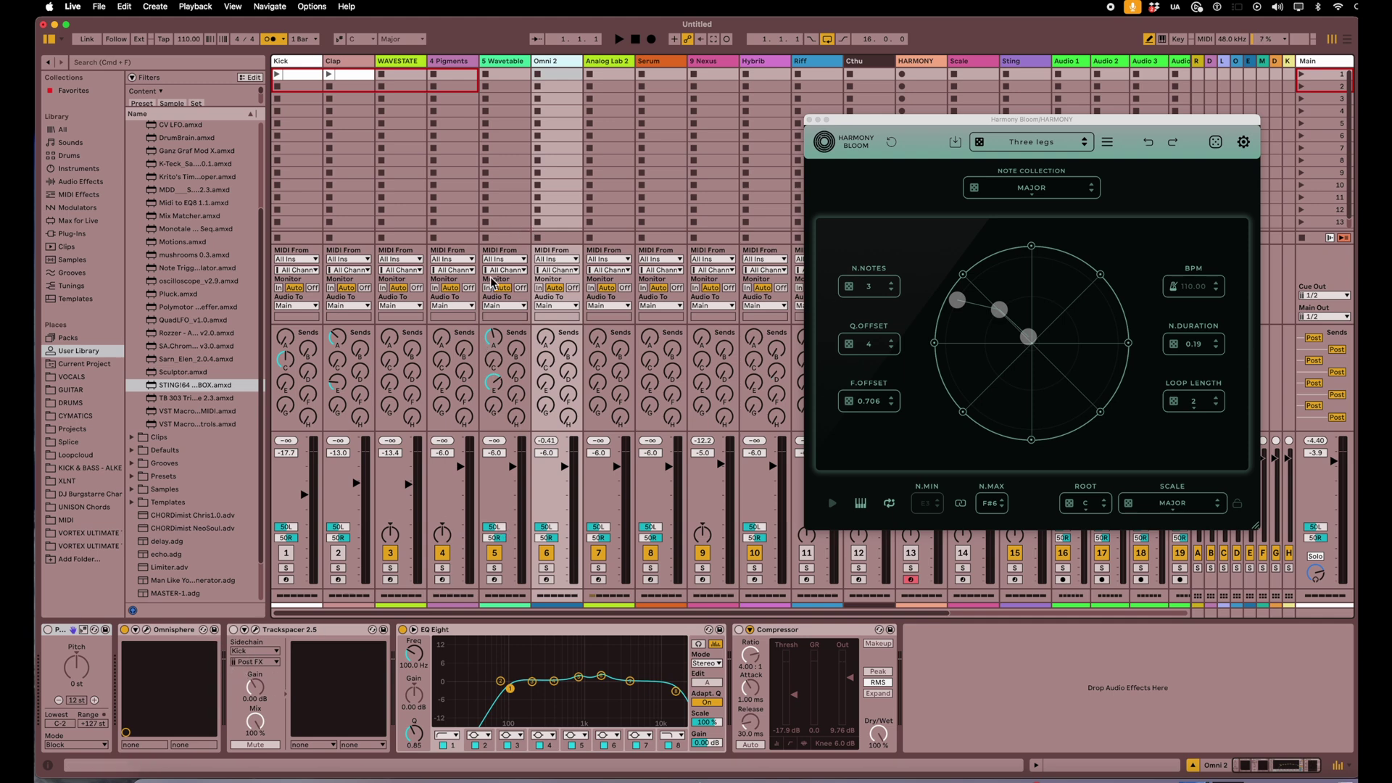
pyautogui.click(568, 260)
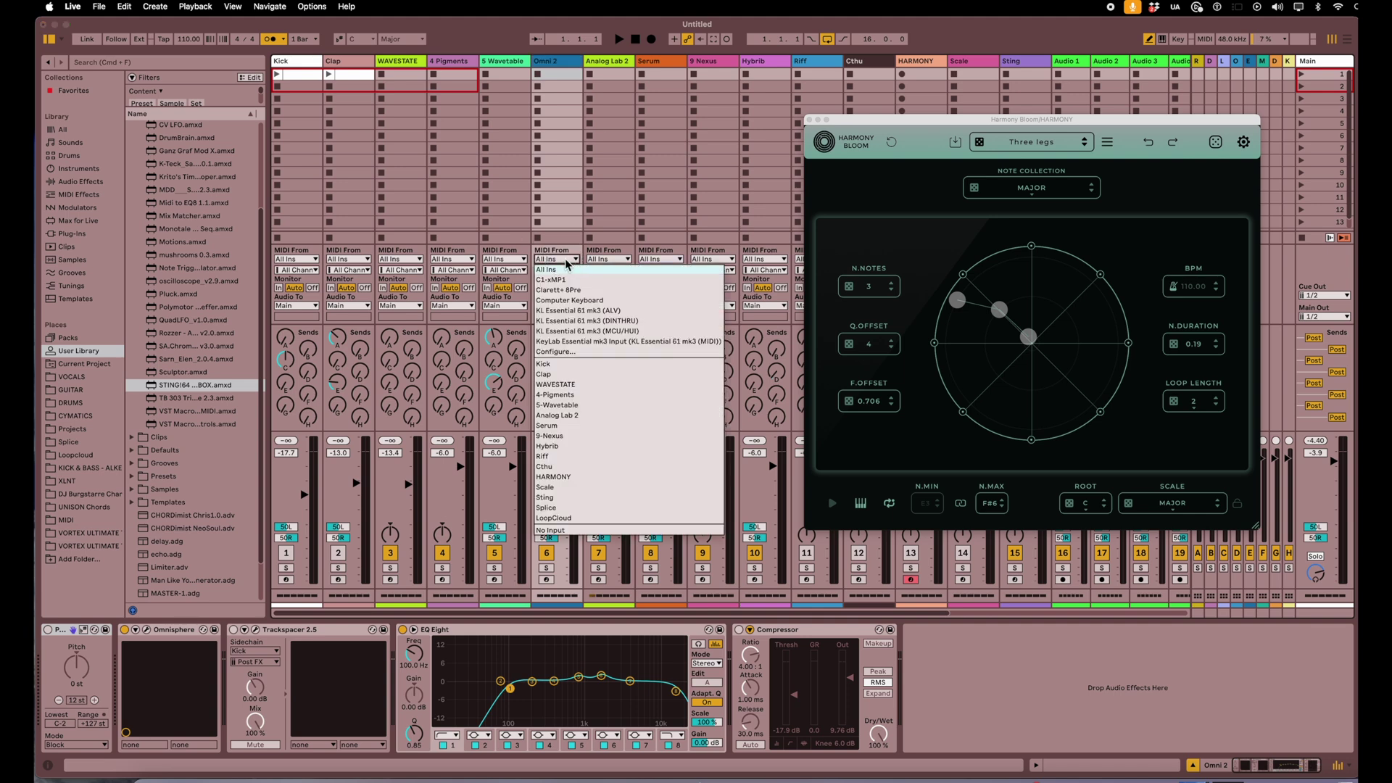
pyautogui.click(553, 477)
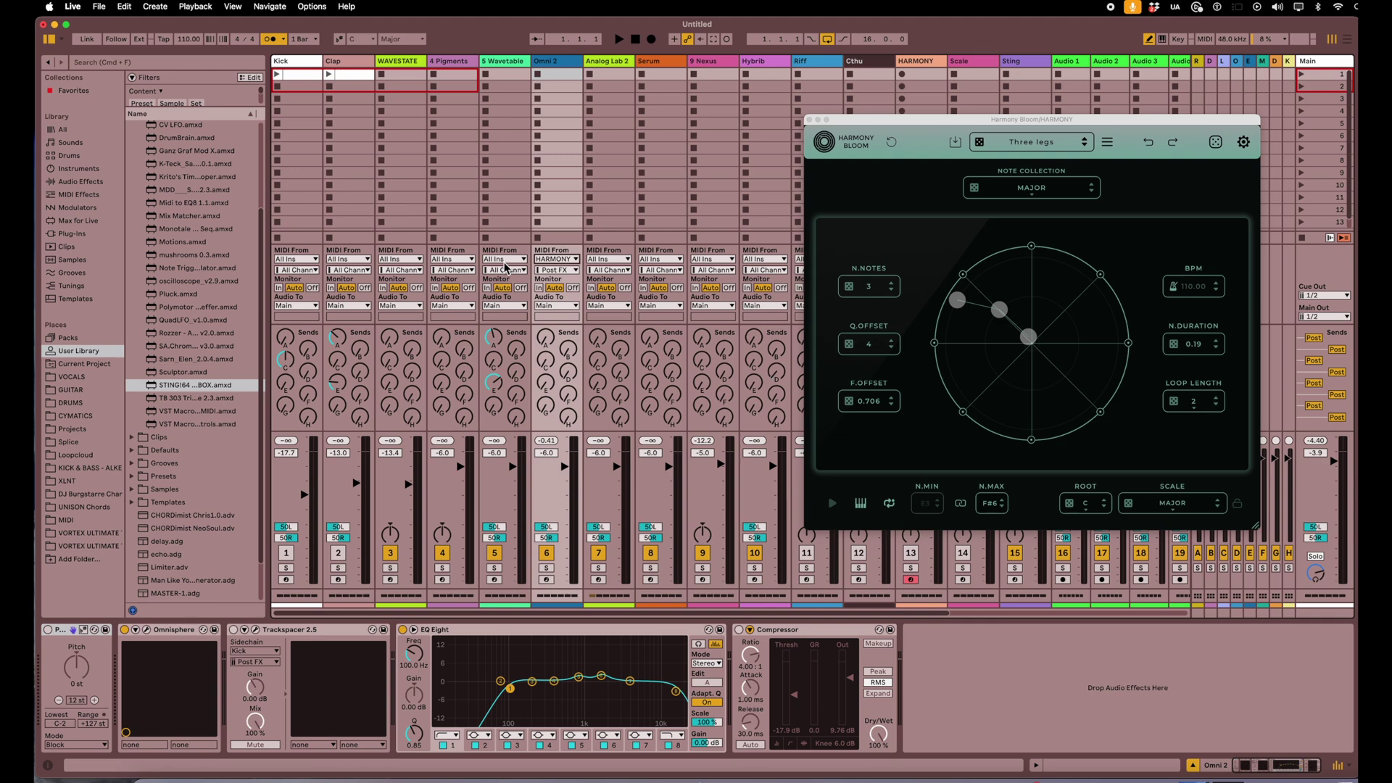
pyautogui.click(565, 272)
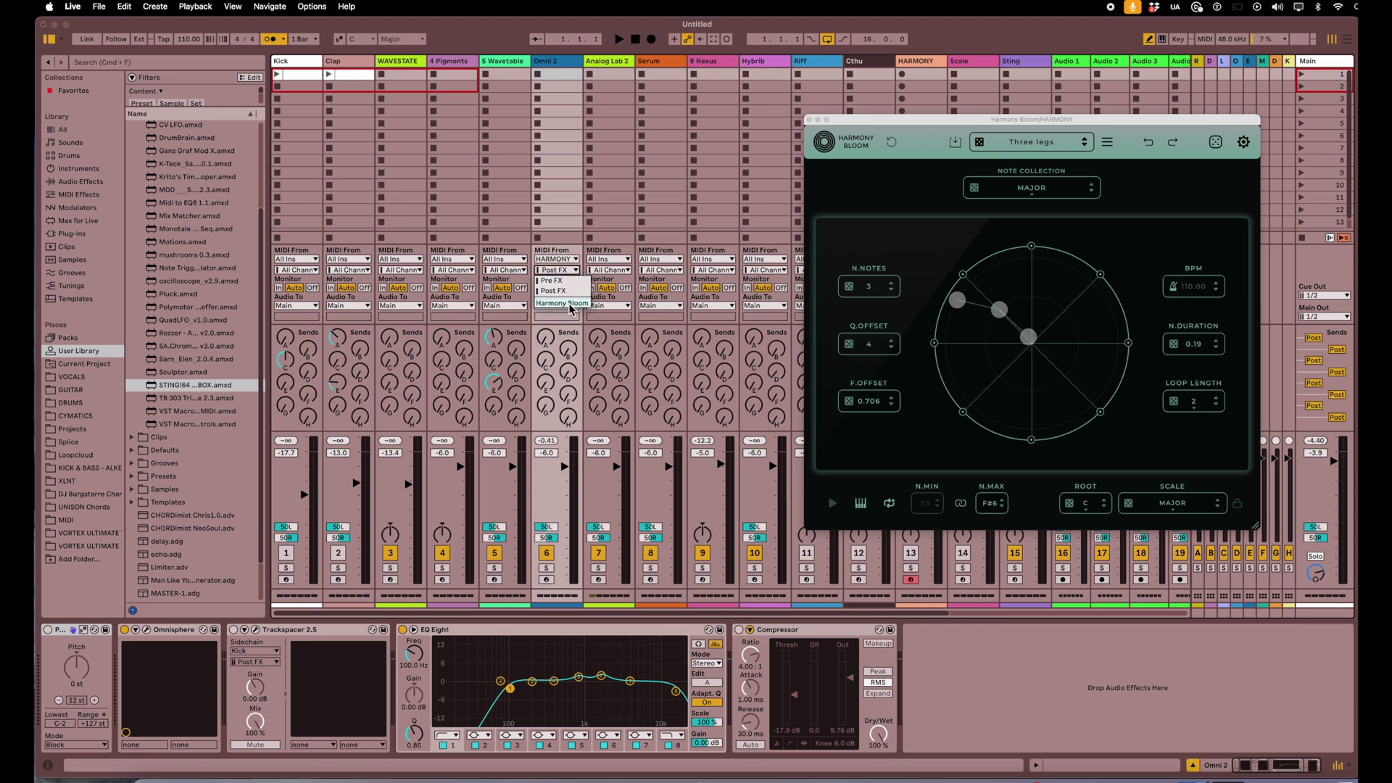
pyautogui.click(570, 303)
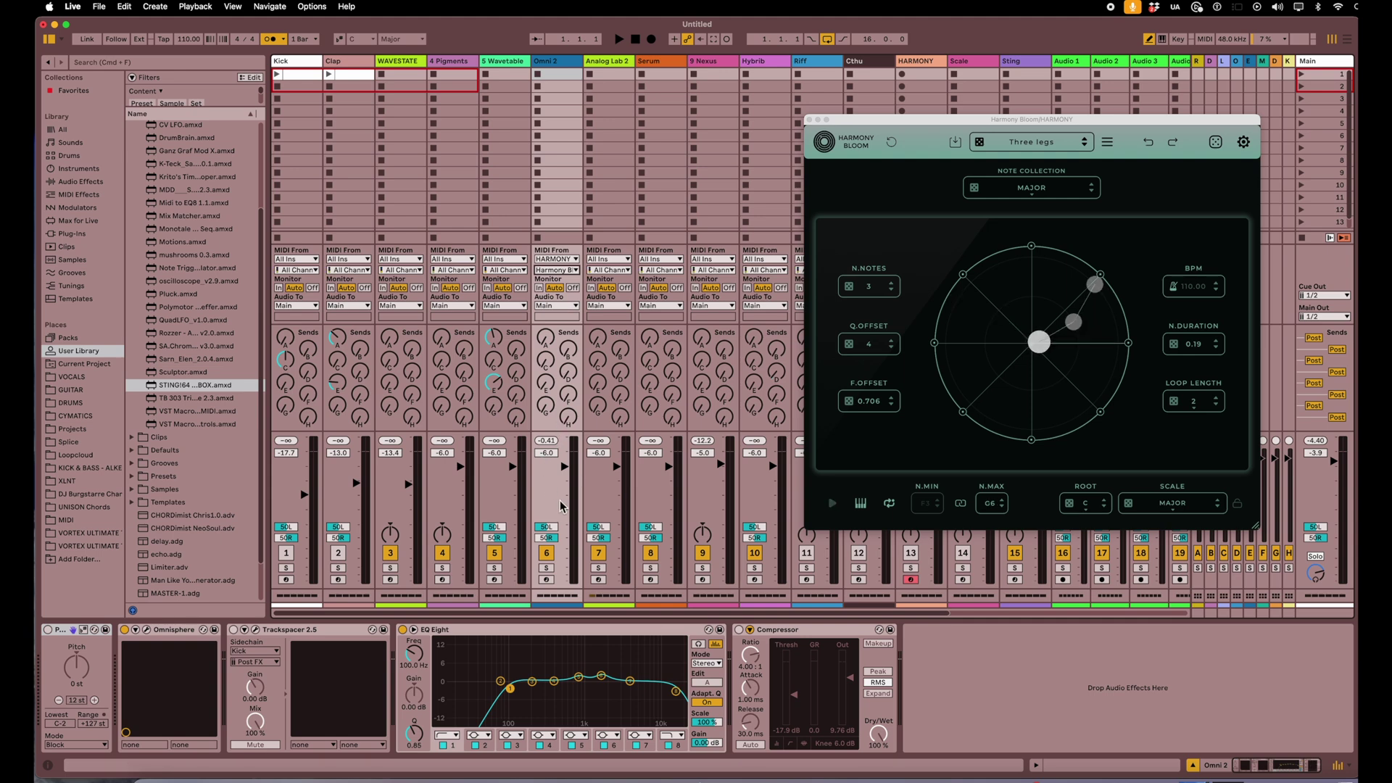
# Step: Briefly start and stop Harmony Bloom, then arm Omni 2
pyautogui.press('space')
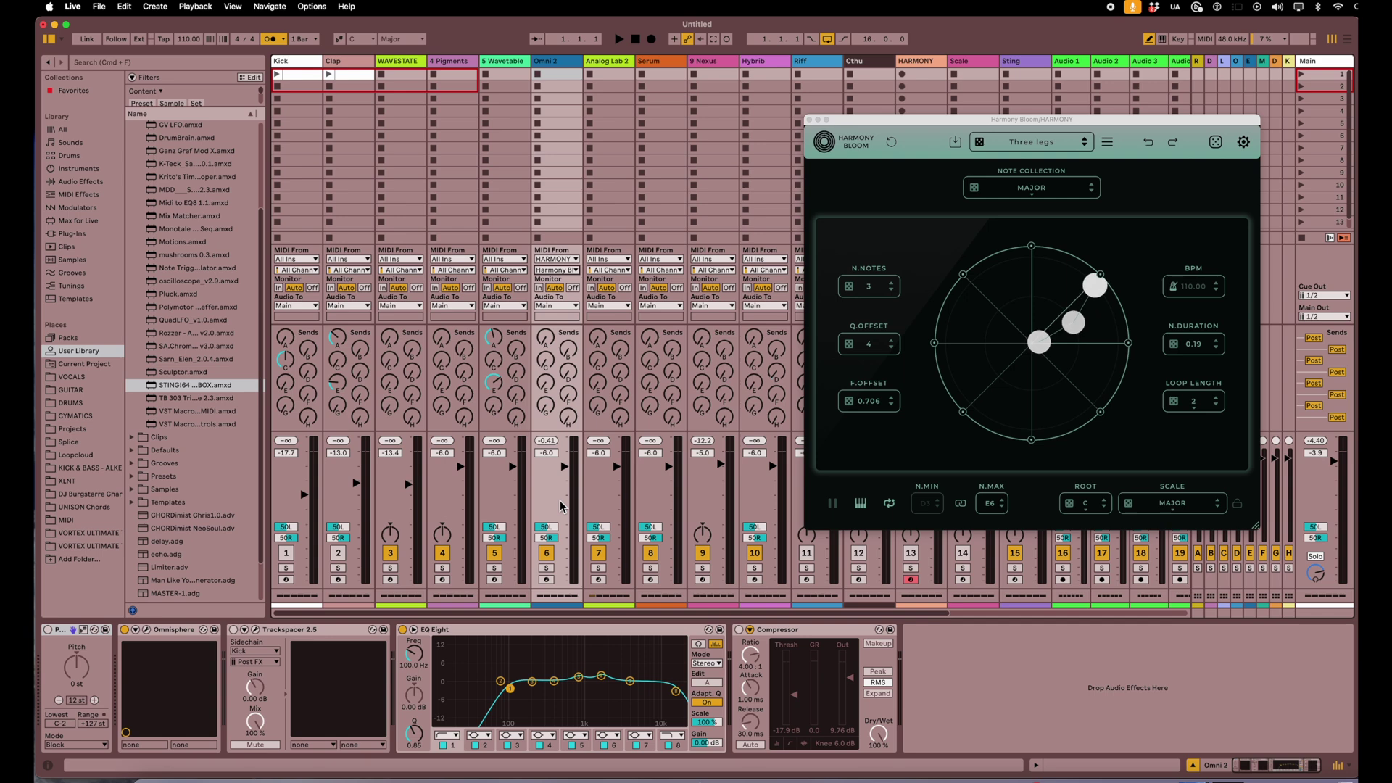
pyautogui.press('space')
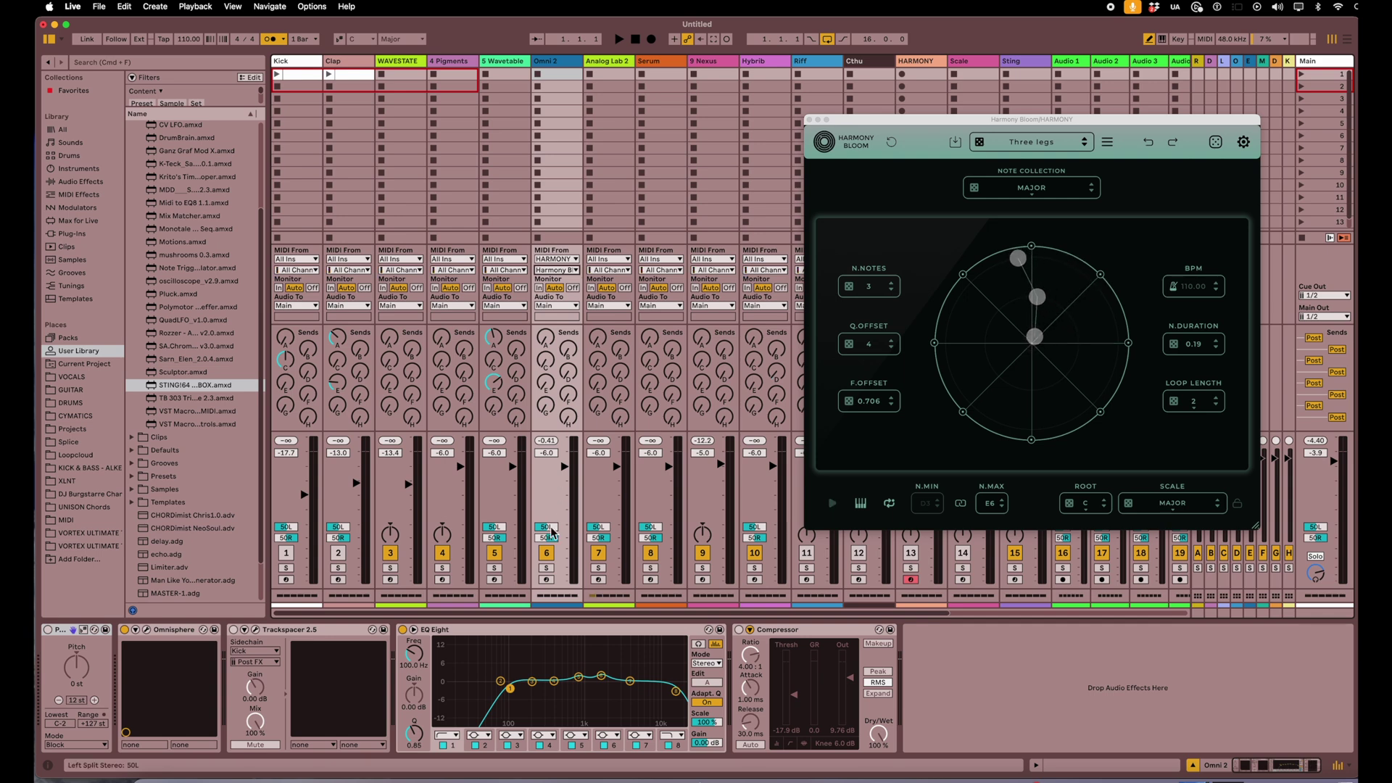
pyautogui.click(546, 581)
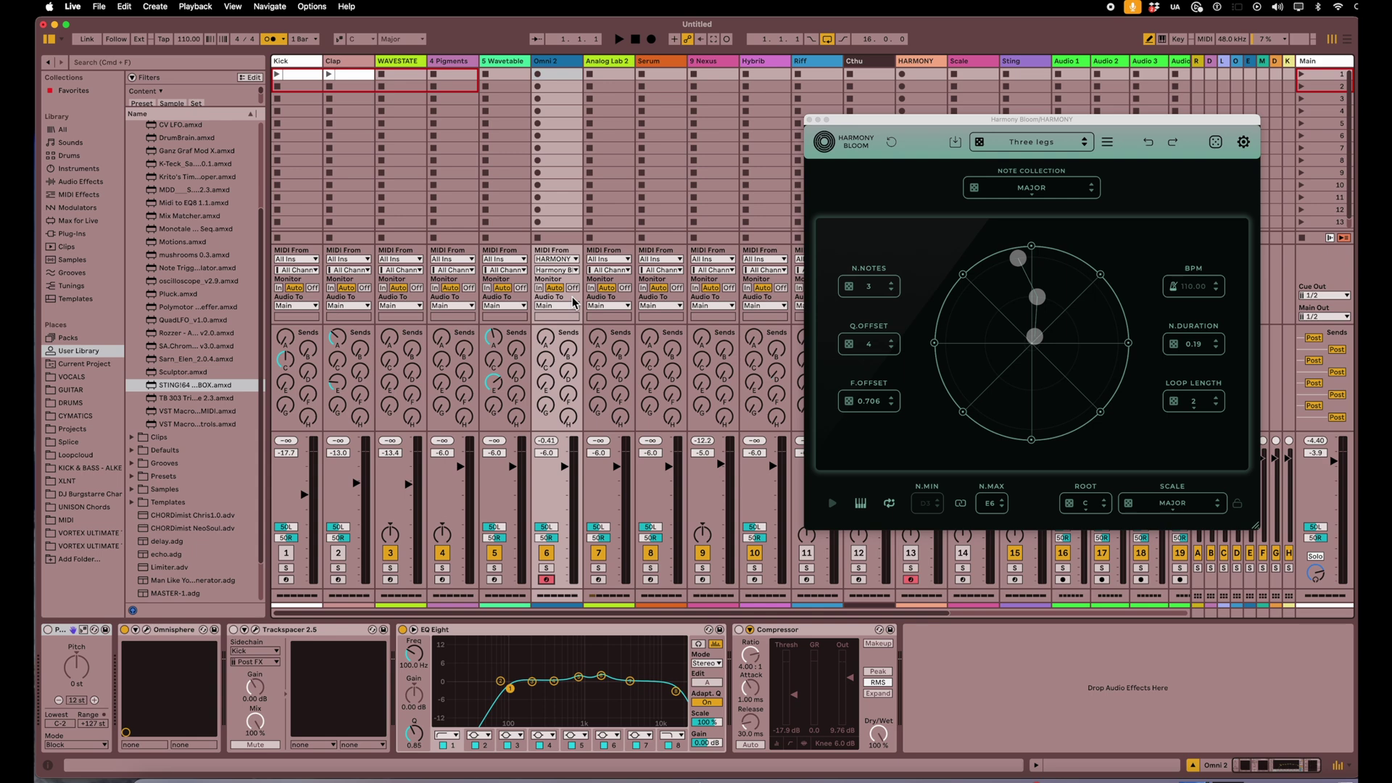
# Step: Play Harmony Bloom and record its chords into a new clip in Omni 2's first slot
pyautogui.press('space')
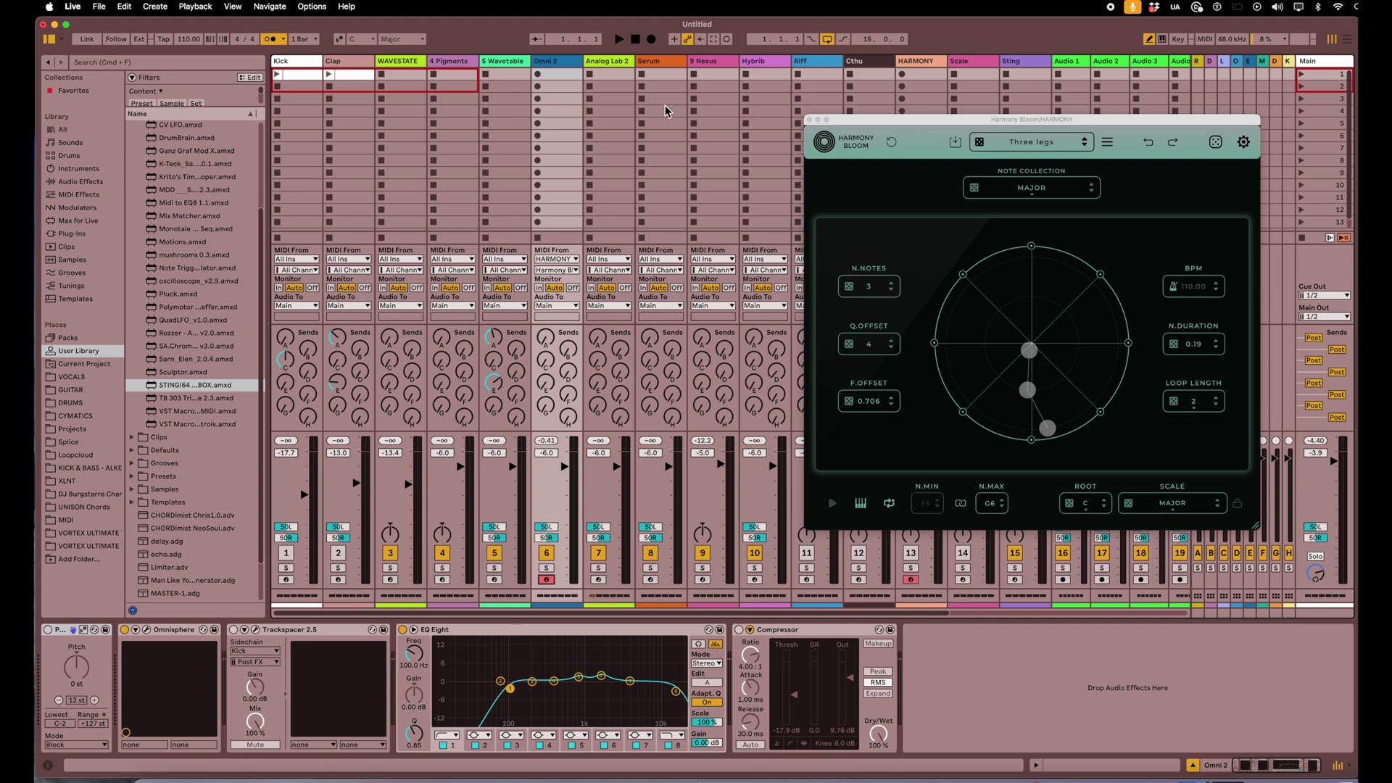
pyautogui.click(538, 75)
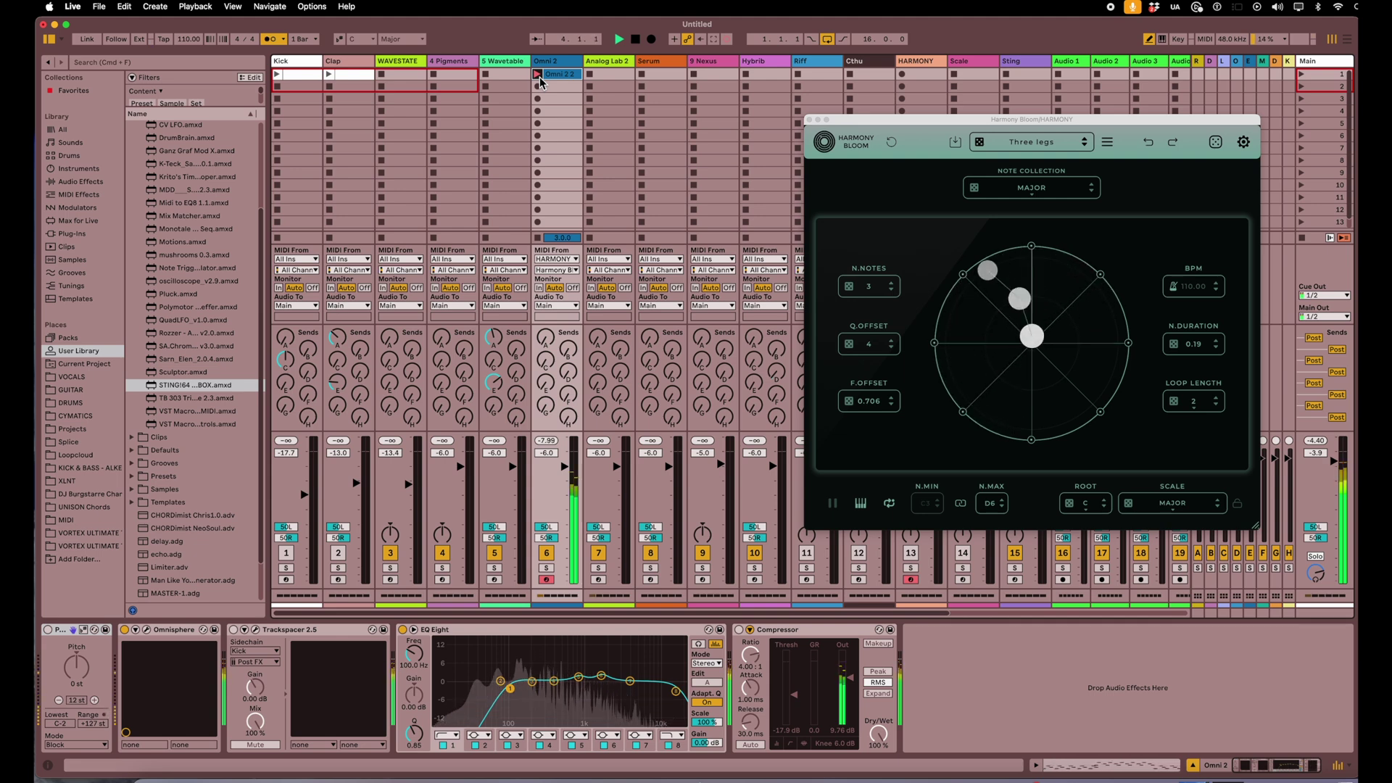
# Step: Stop recording, open the Omni 2 2 clip's notes, and shrink the clip editor
pyautogui.click(538, 75)
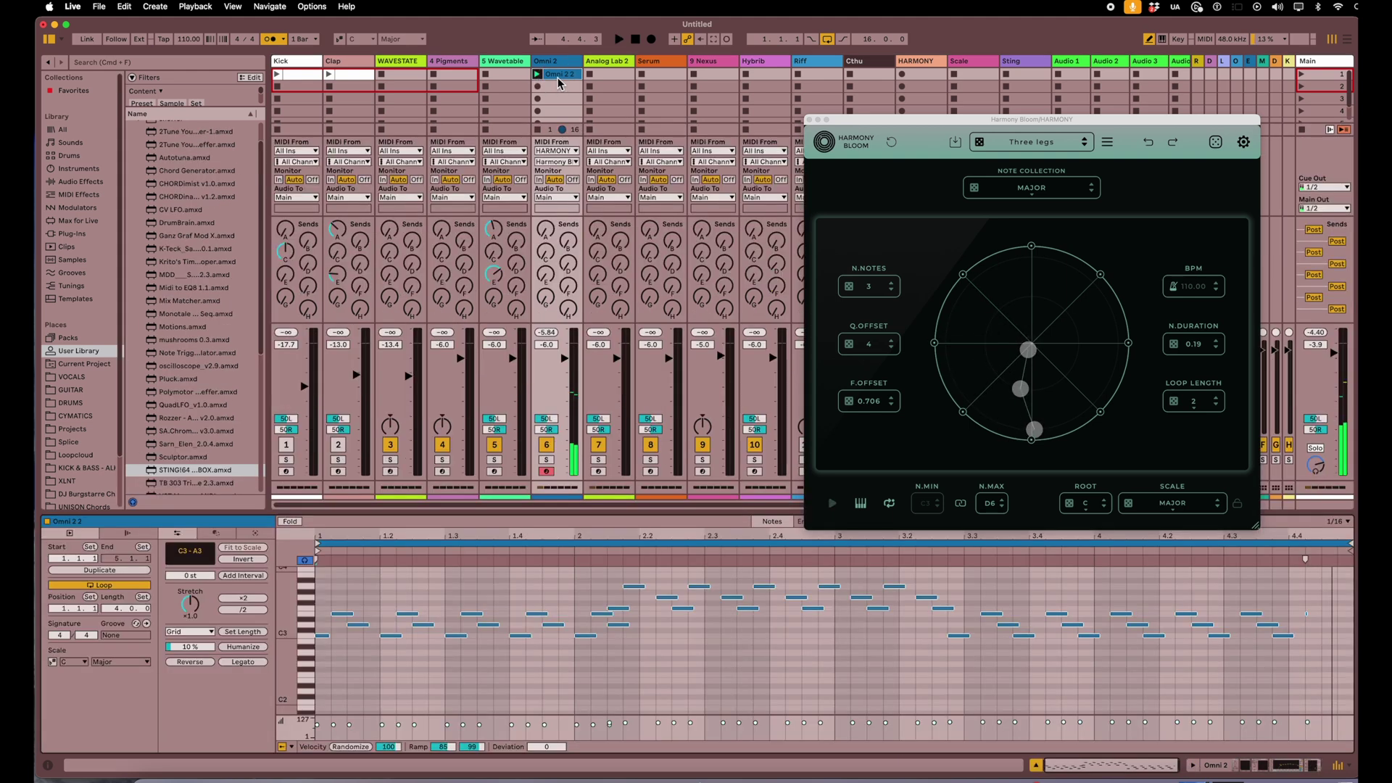
pyautogui.doubleClick(540, 75)
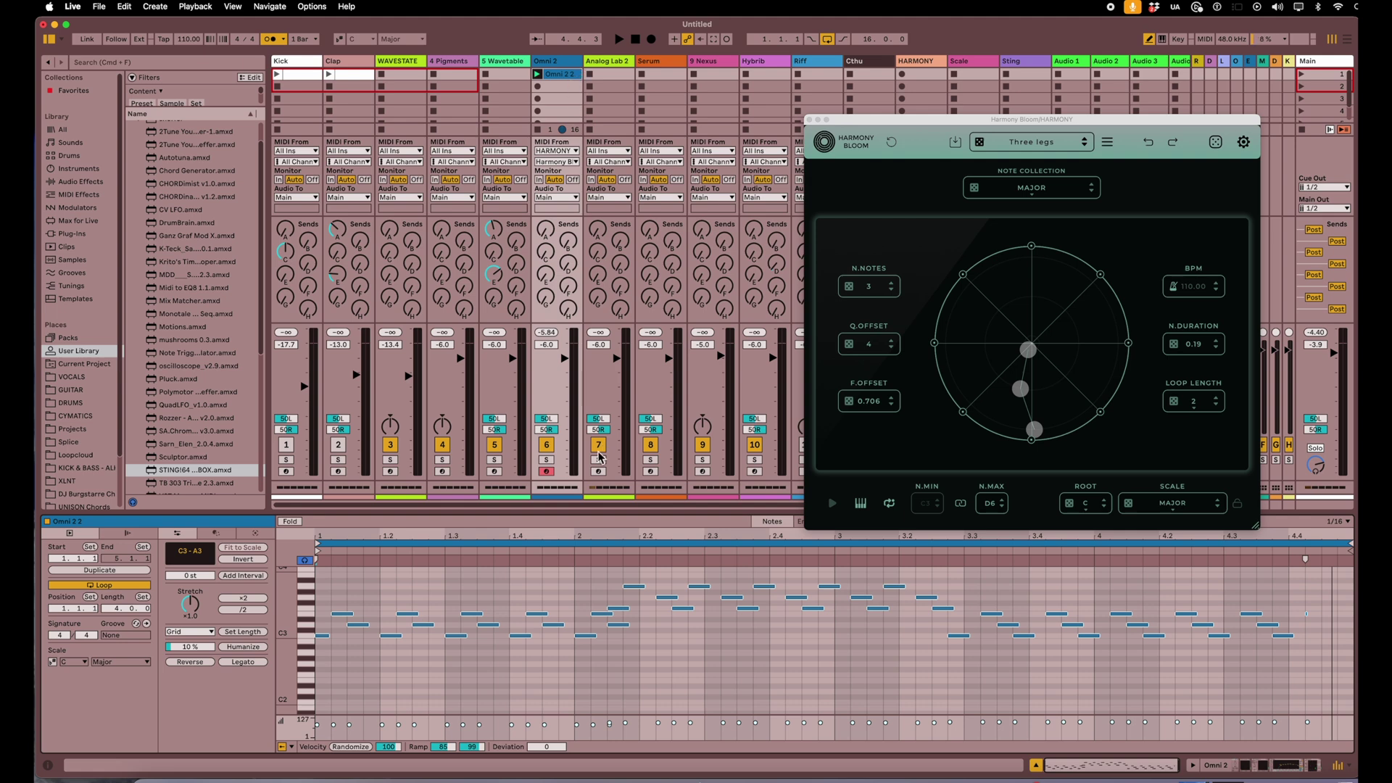
pyautogui.moveTo(585, 512); pyautogui.dragTo(574, 583)
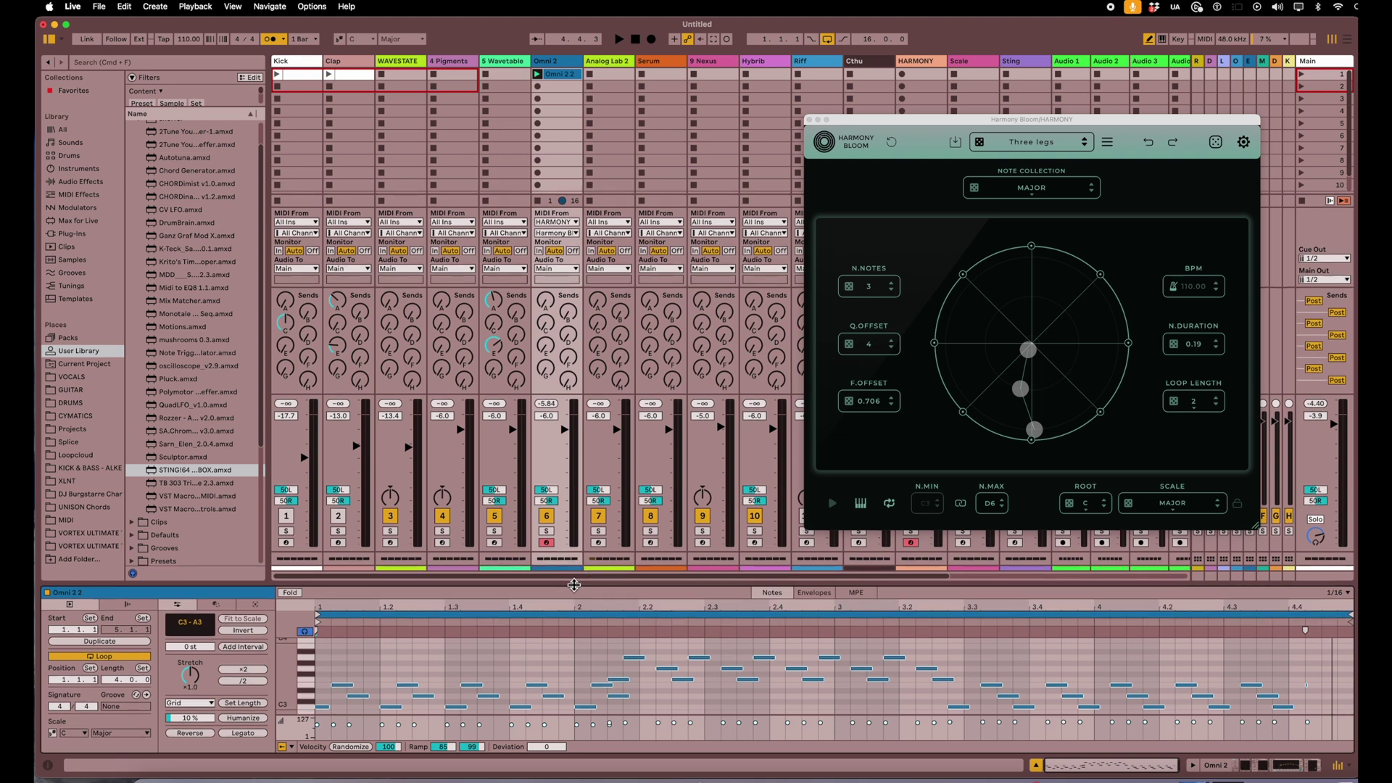
# Step: Close the Harmony Bloom window, deactivate Omni 2, and select the Cthu track
pyautogui.click(810, 121)
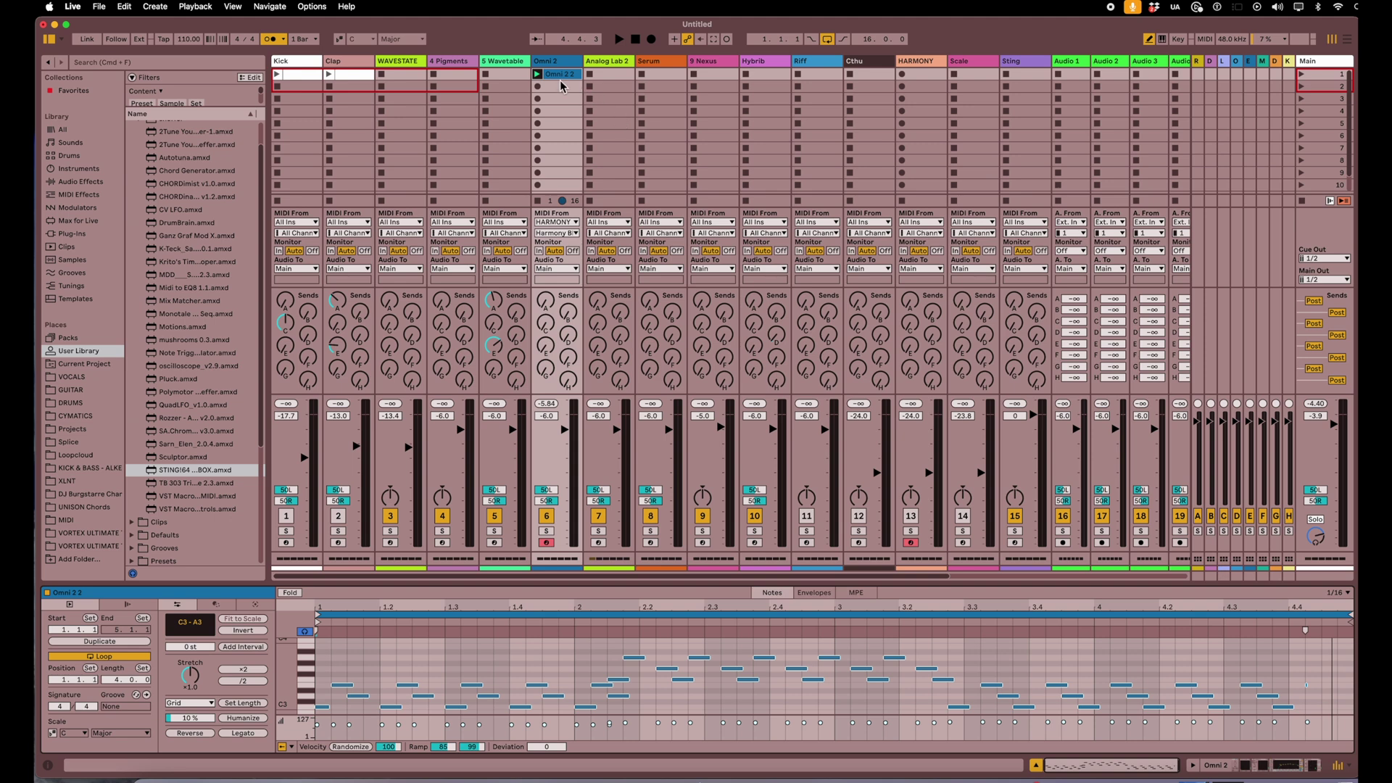
pyautogui.click(547, 517)
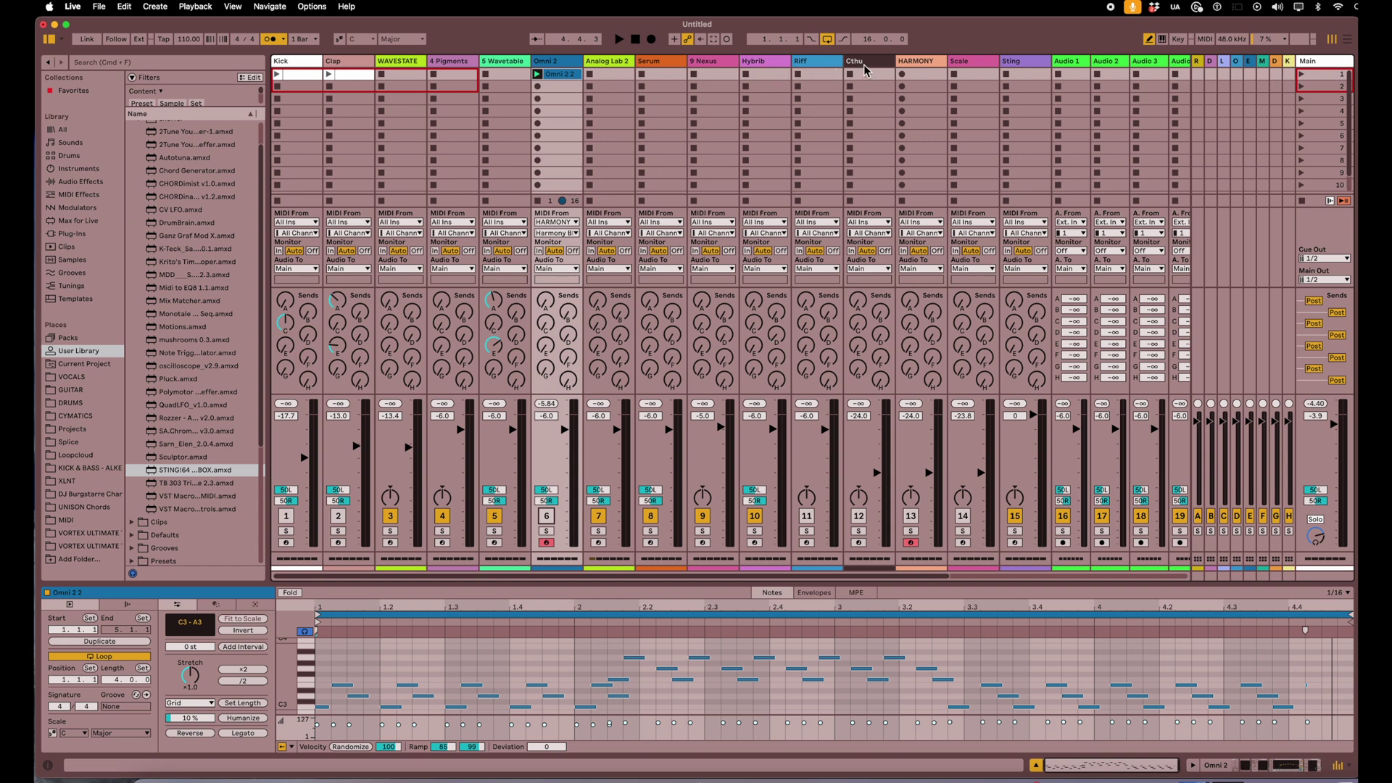
pyautogui.click(865, 71)
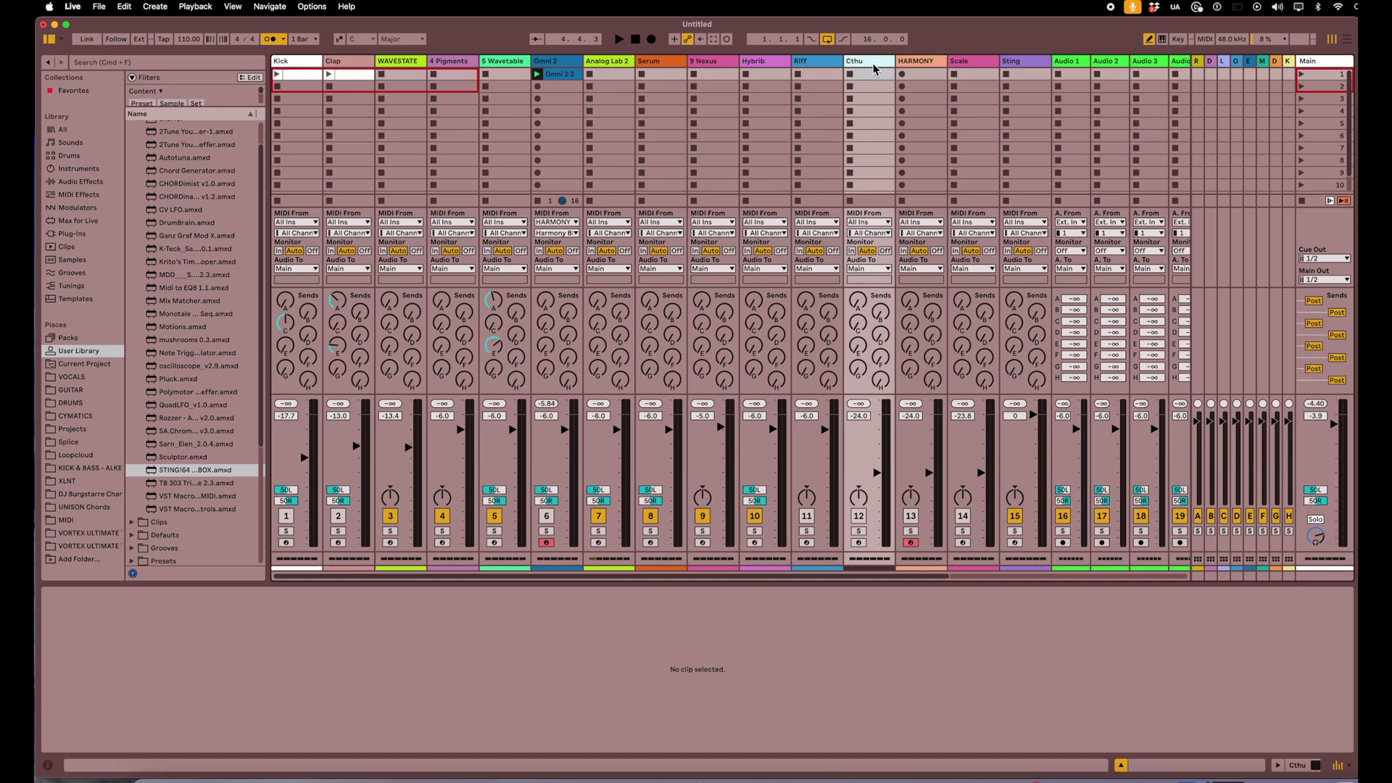
pyautogui.hotkey('shift', 'Tab')
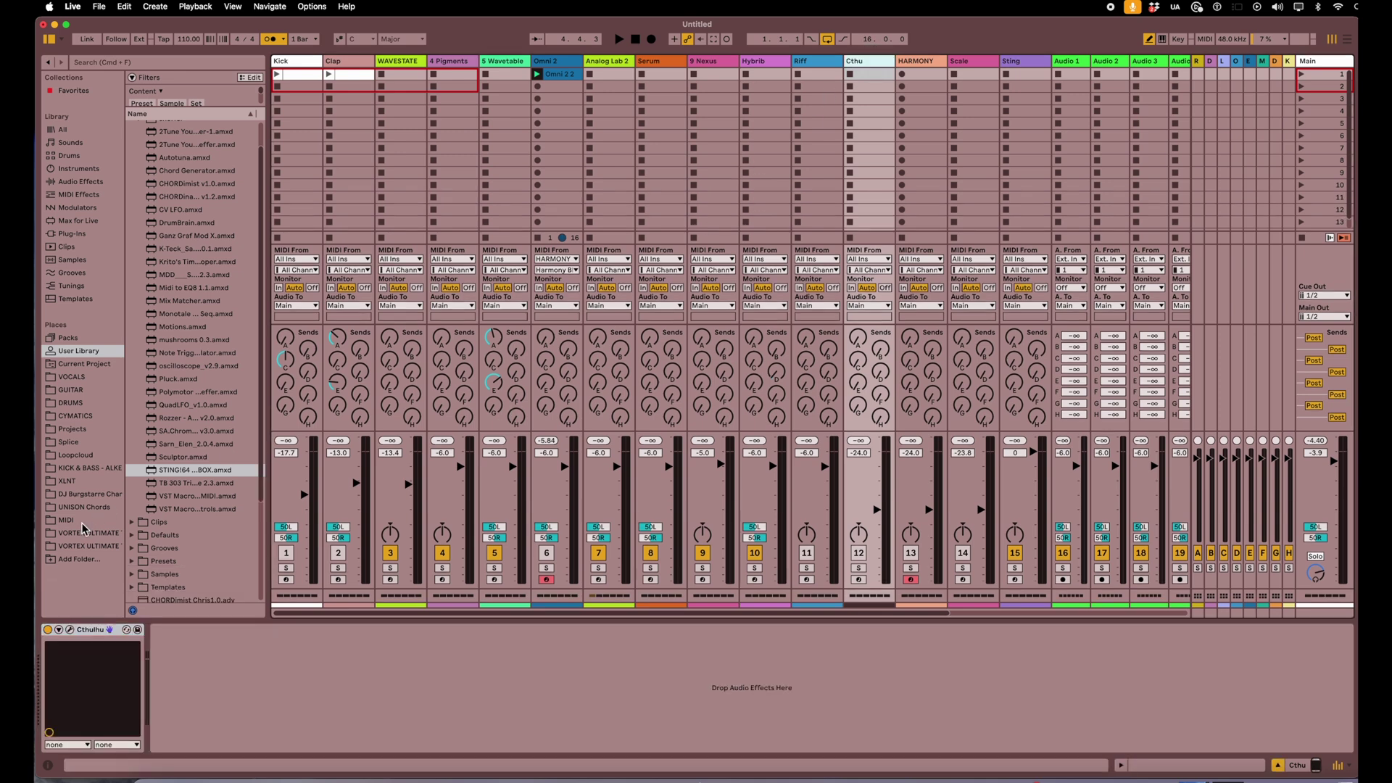
pyautogui.click(70, 630)
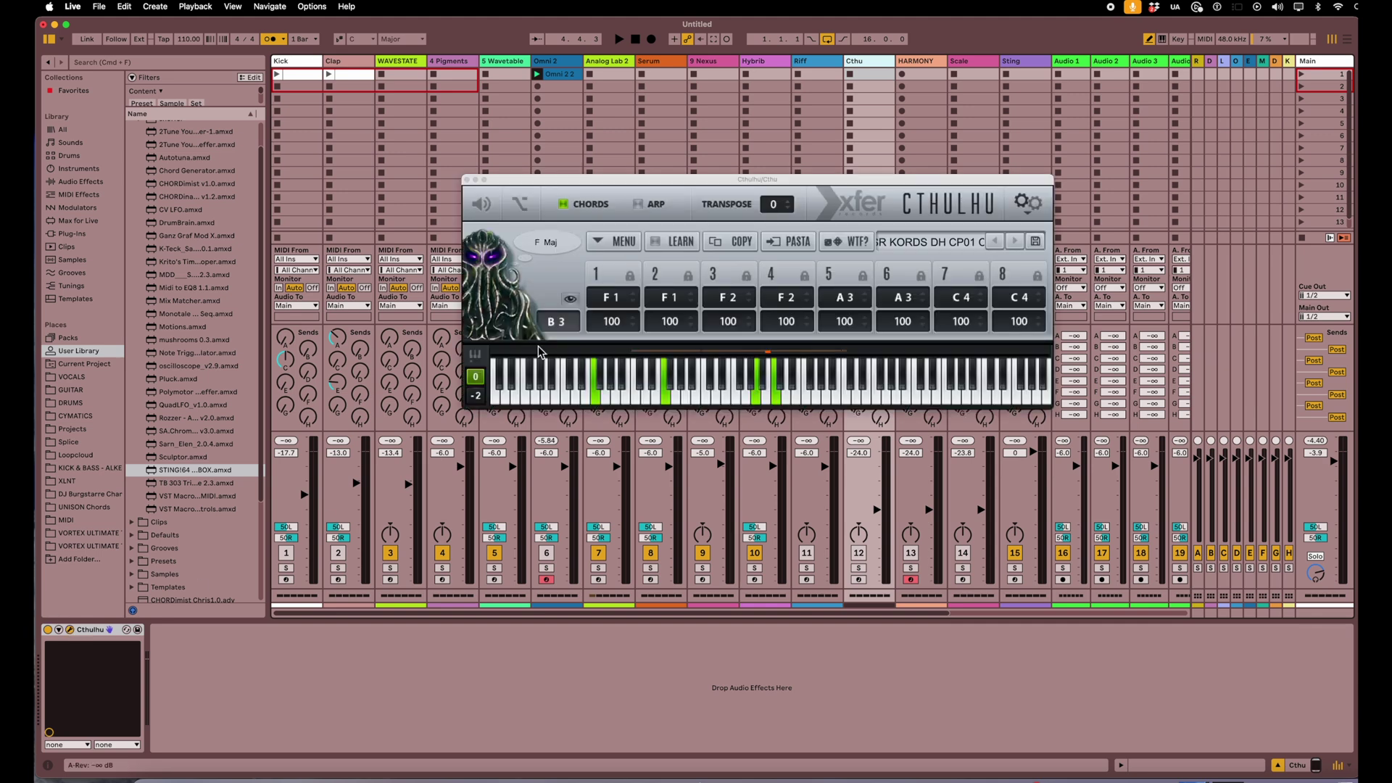
pyautogui.moveTo(643, 187); pyautogui.dragTo(843, 217)
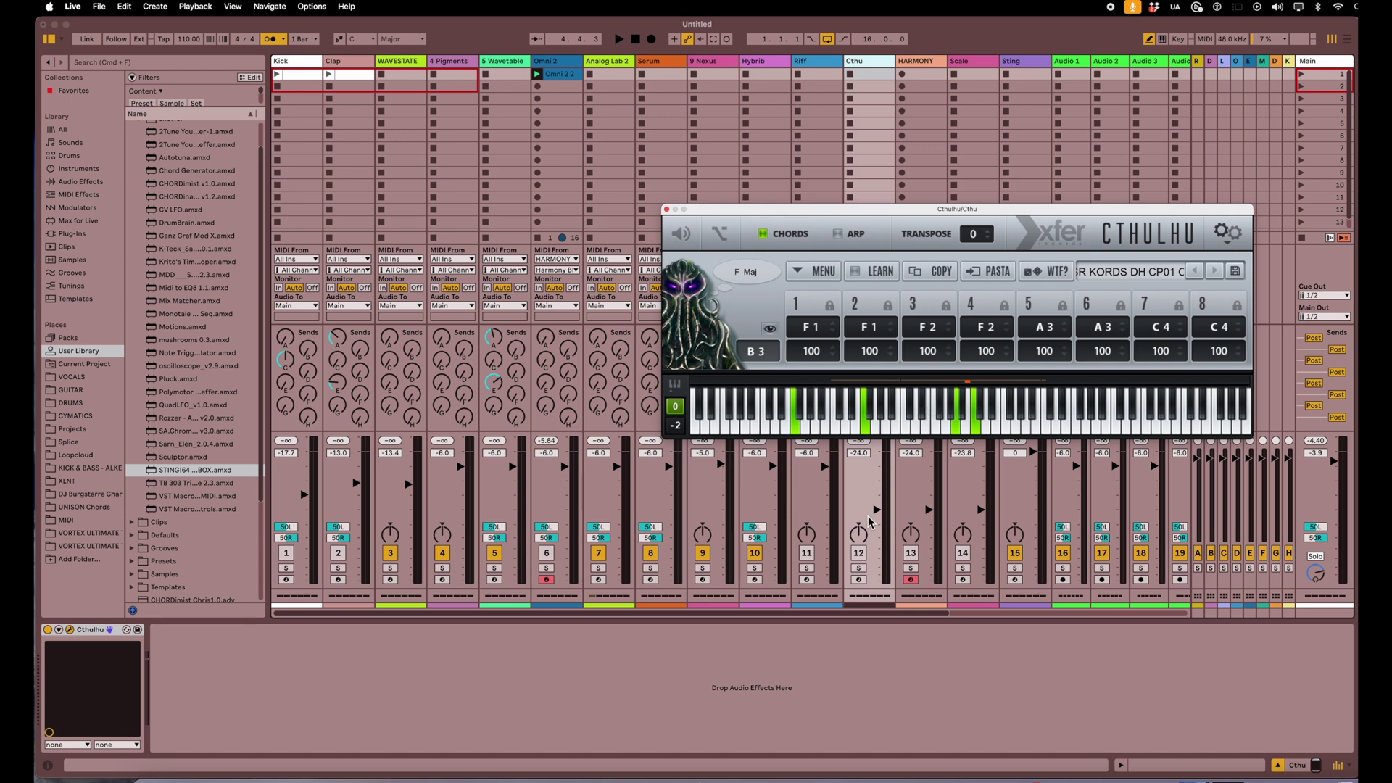
pyautogui.click(858, 580)
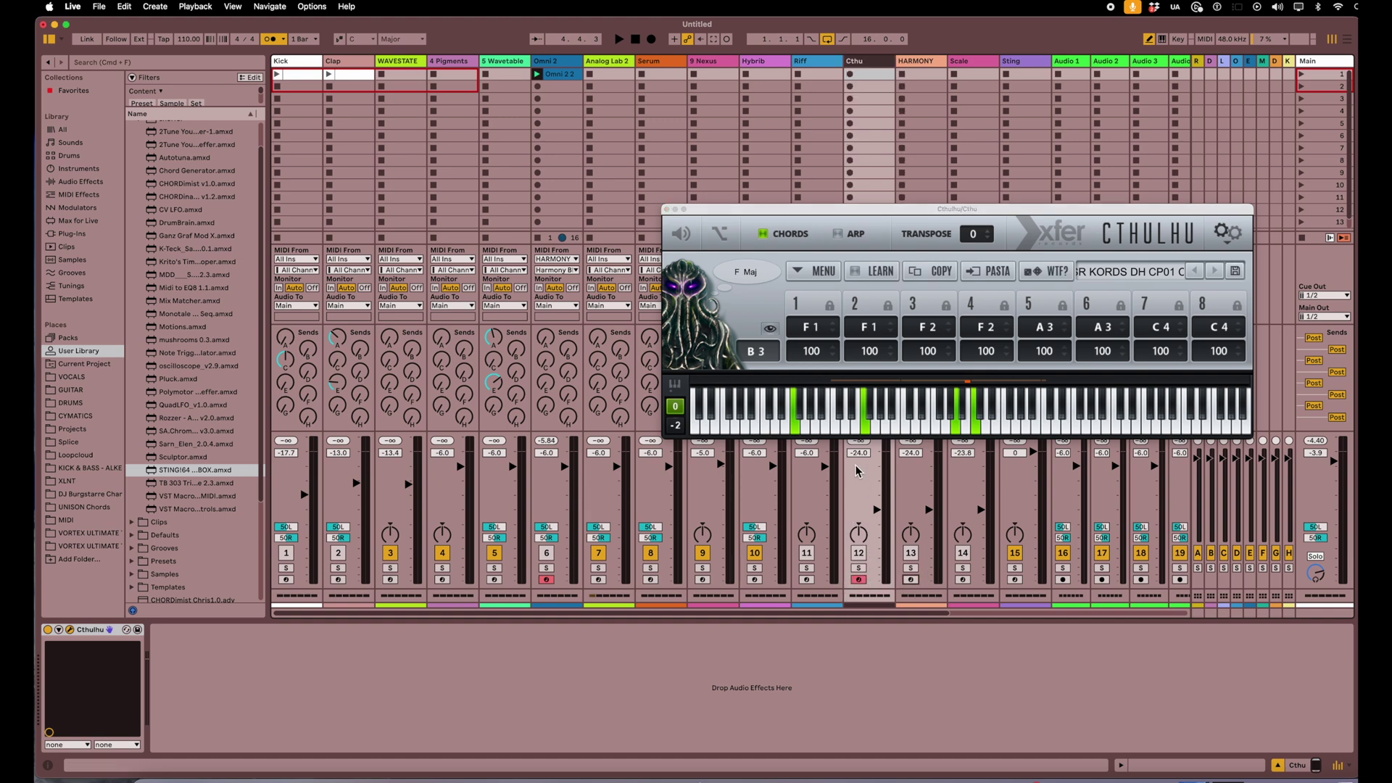
# Step: Nudge the Cthulhu window right and disarm the Omni 2 track
pyautogui.moveTo(867, 212); pyautogui.dragTo(885, 186)
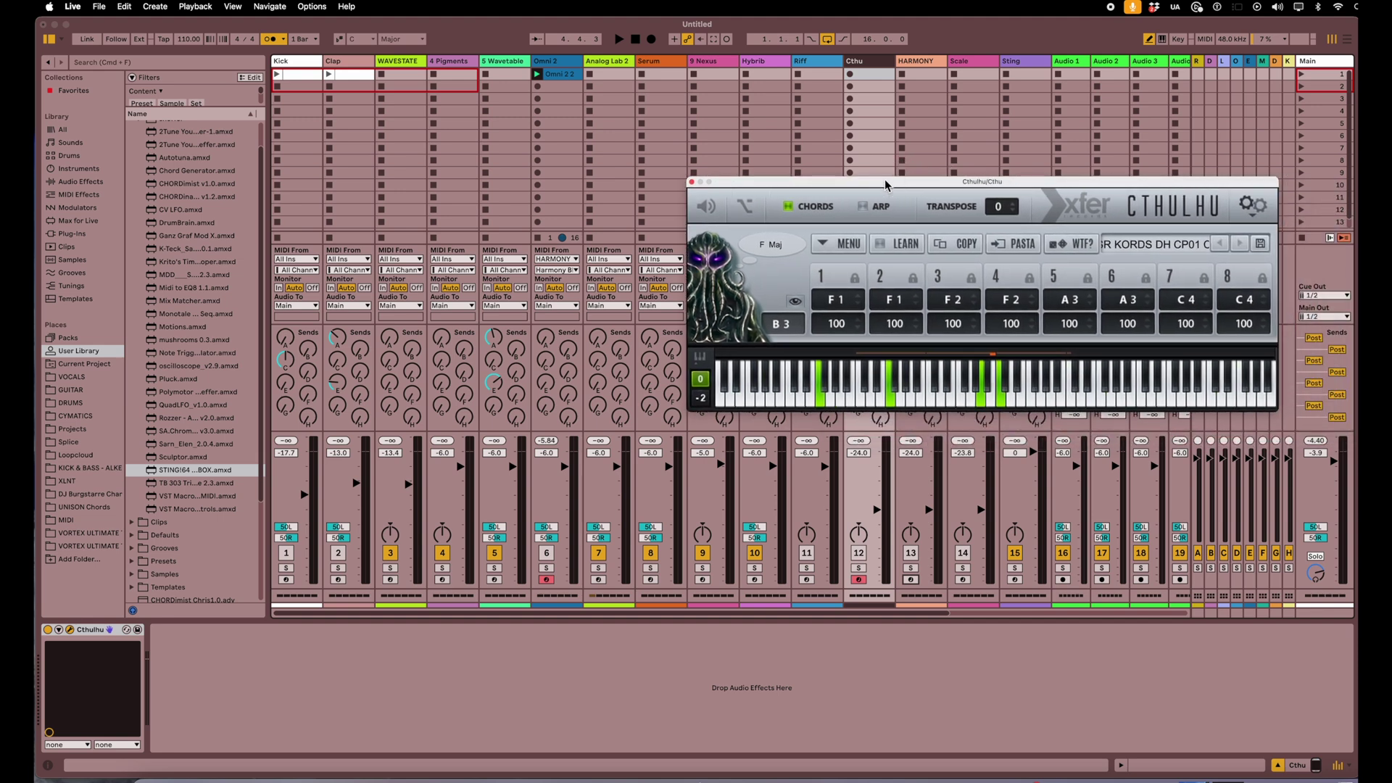
pyautogui.click(547, 580)
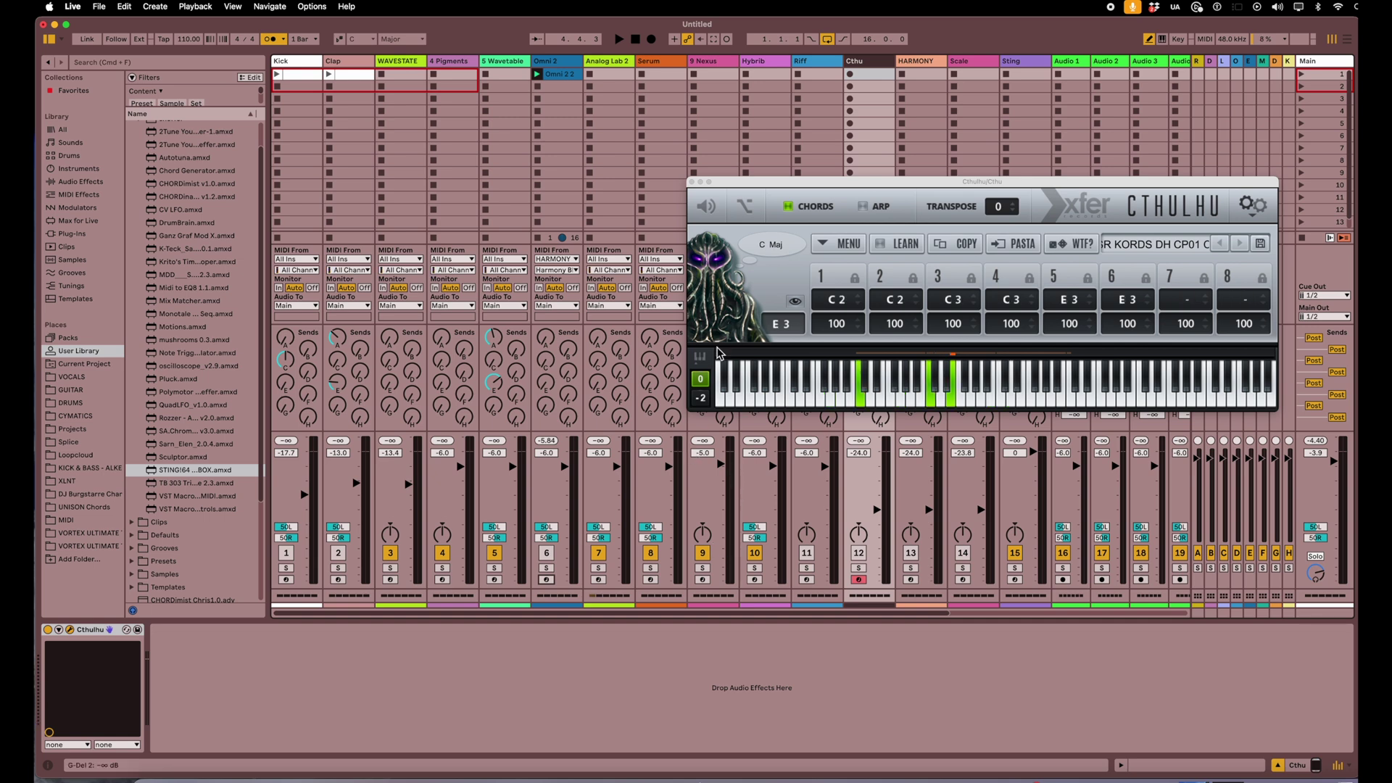
pyautogui.moveTo(734, 188); pyautogui.dragTo(788, 191)
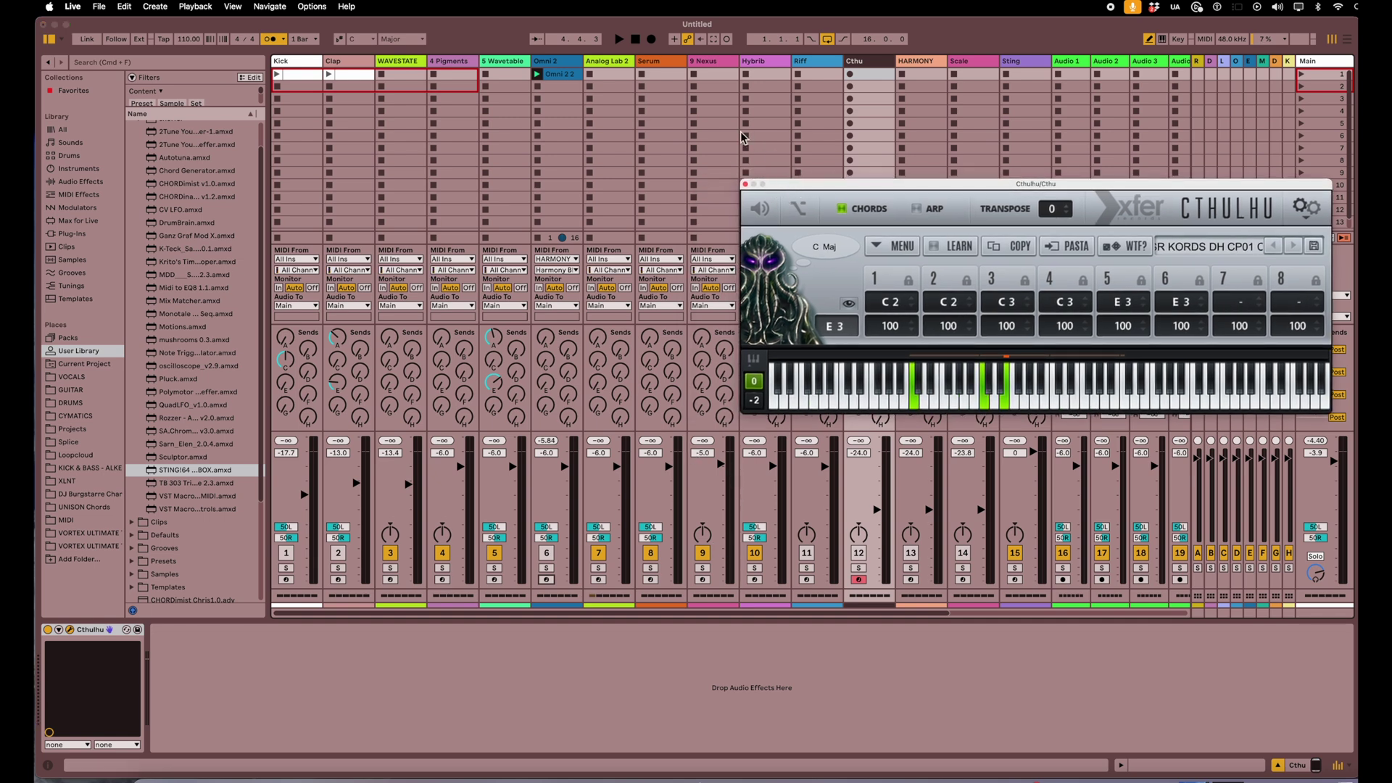
# Step: Set Nexus's MIDI From to Cthu tapped at Cthulhu, and arm Nexus
pyautogui.click(709, 69)
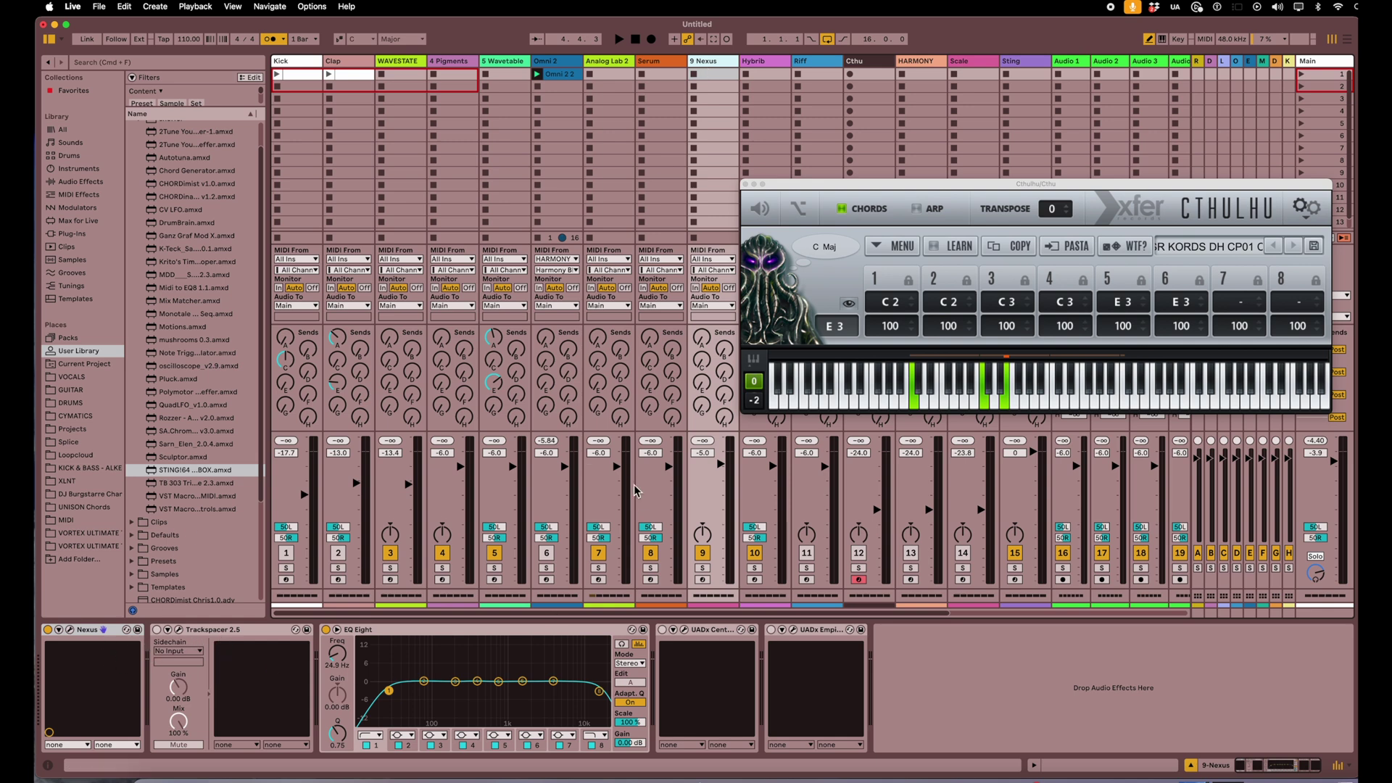
pyautogui.click(713, 259)
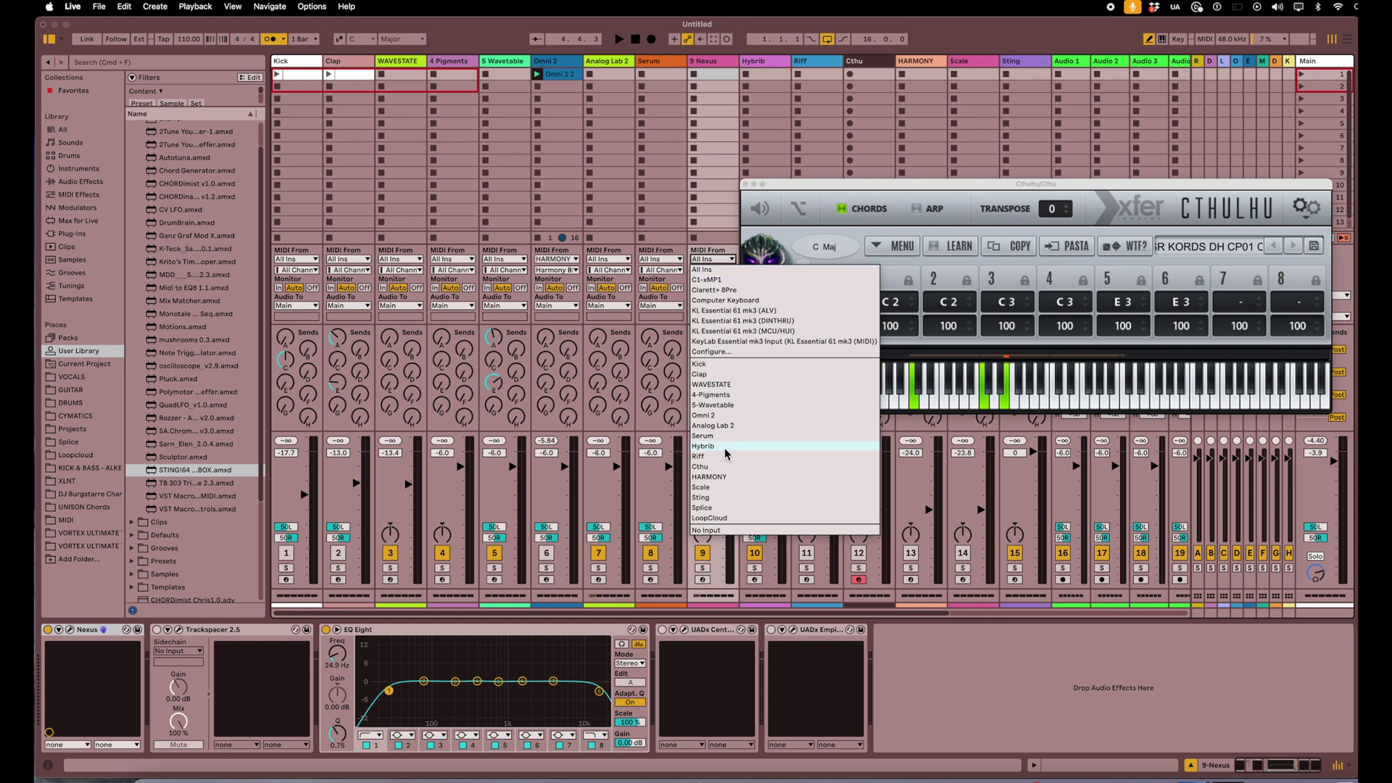
pyautogui.click(705, 467)
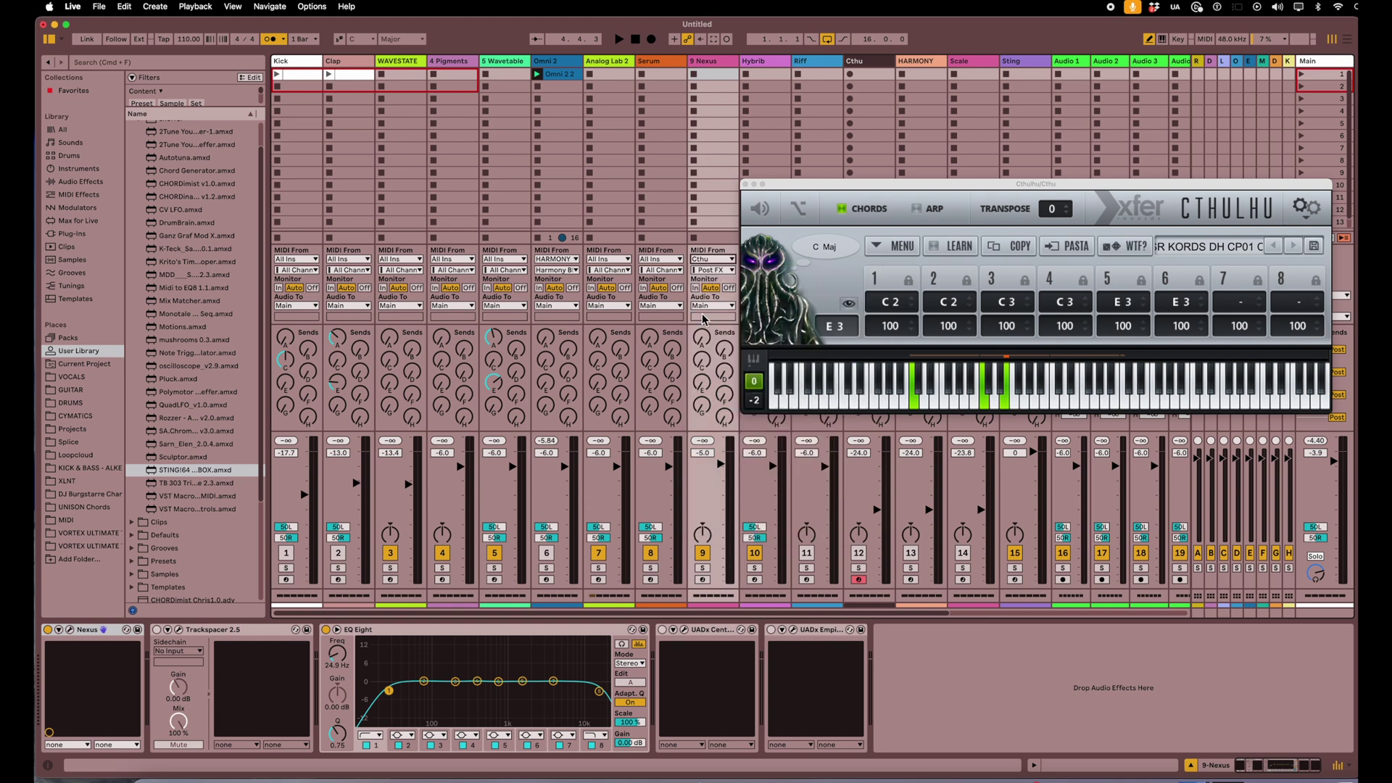
pyautogui.click(709, 274)
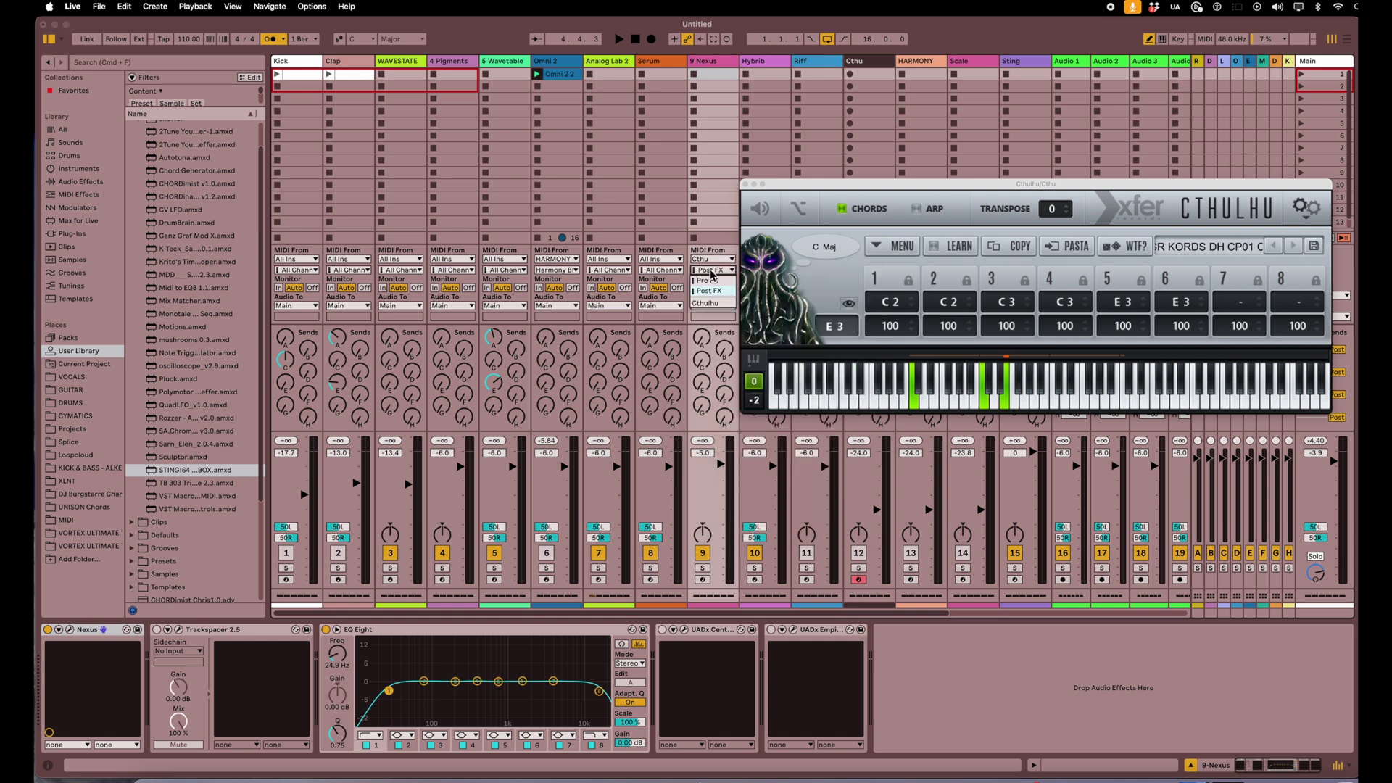
pyautogui.click(715, 305)
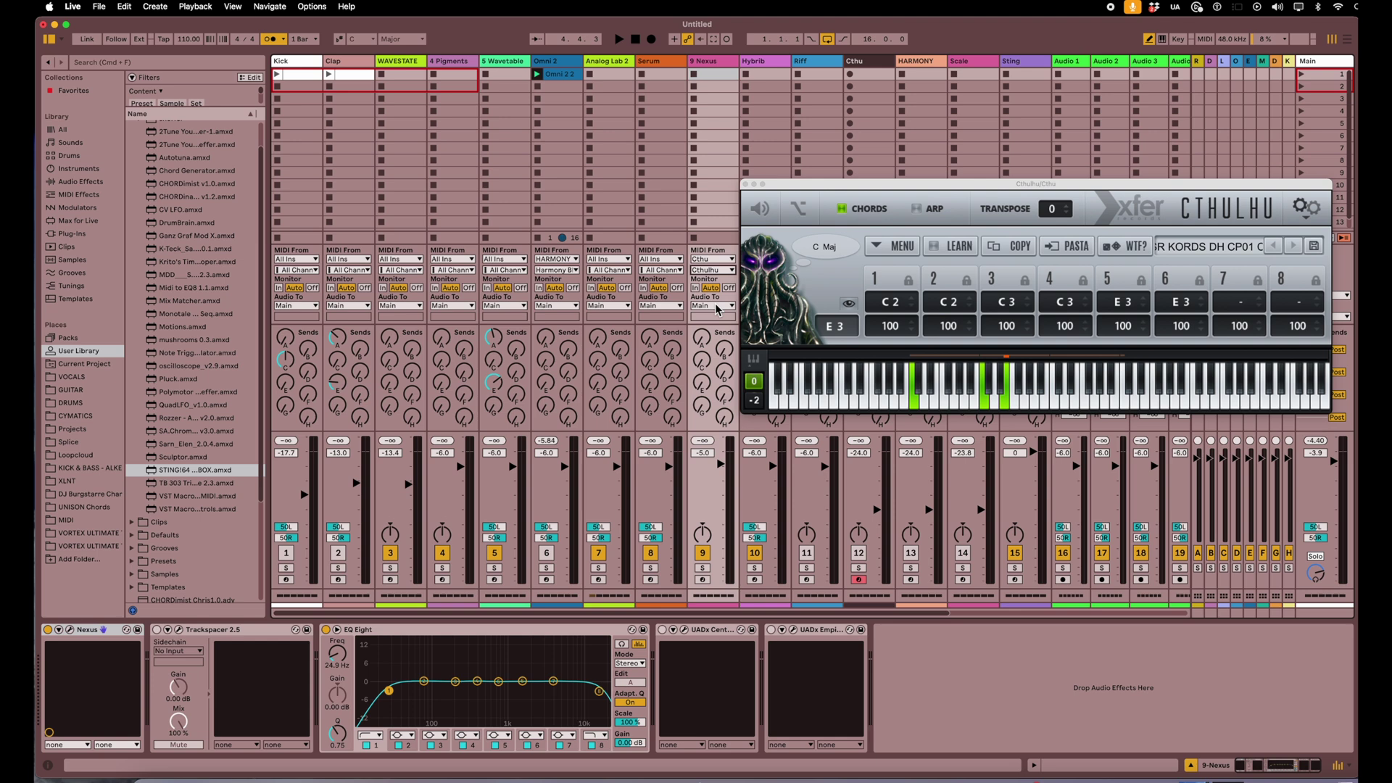
pyautogui.click(703, 579)
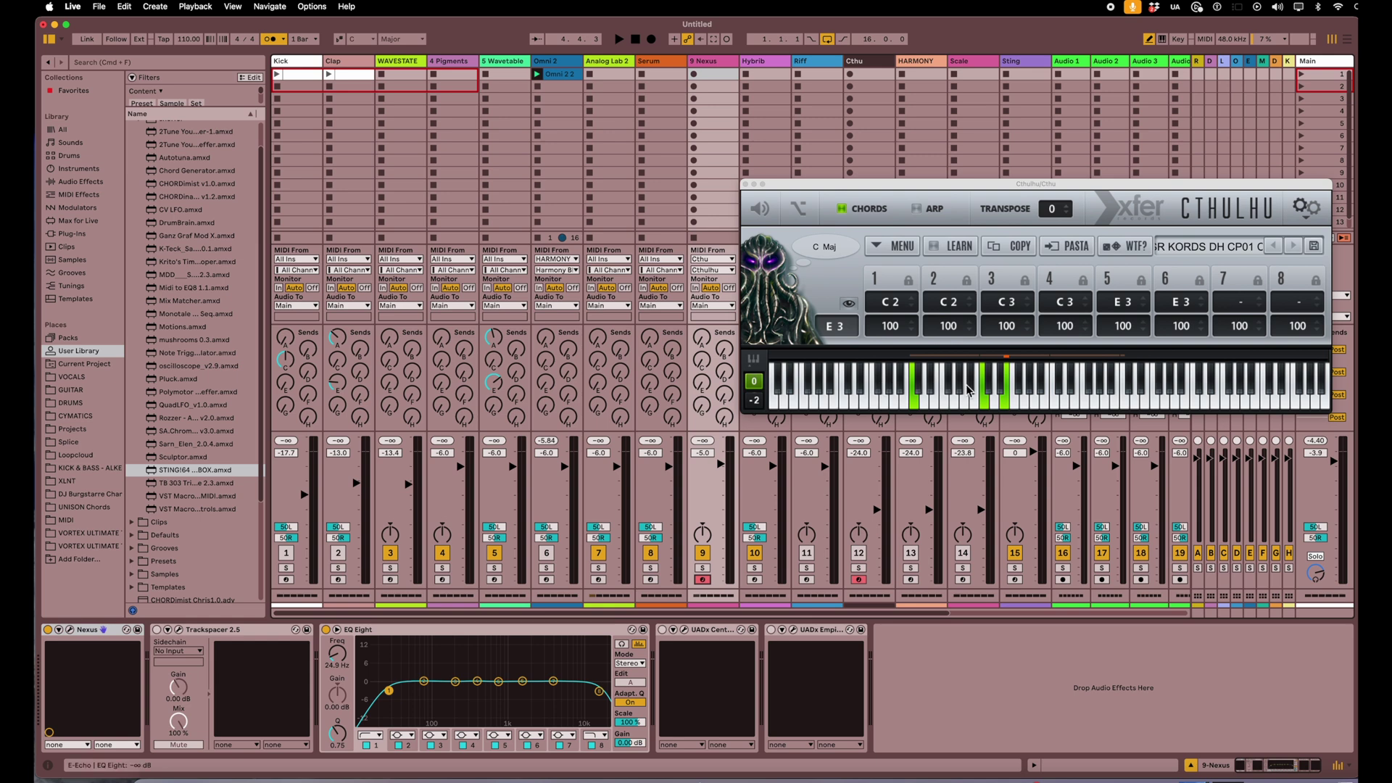
# Step: Audition Cthulhu's C Maj, G Maj, A min and F Maj chords, then record them into a 9-Nexus 1 clip
pyautogui.press('a')
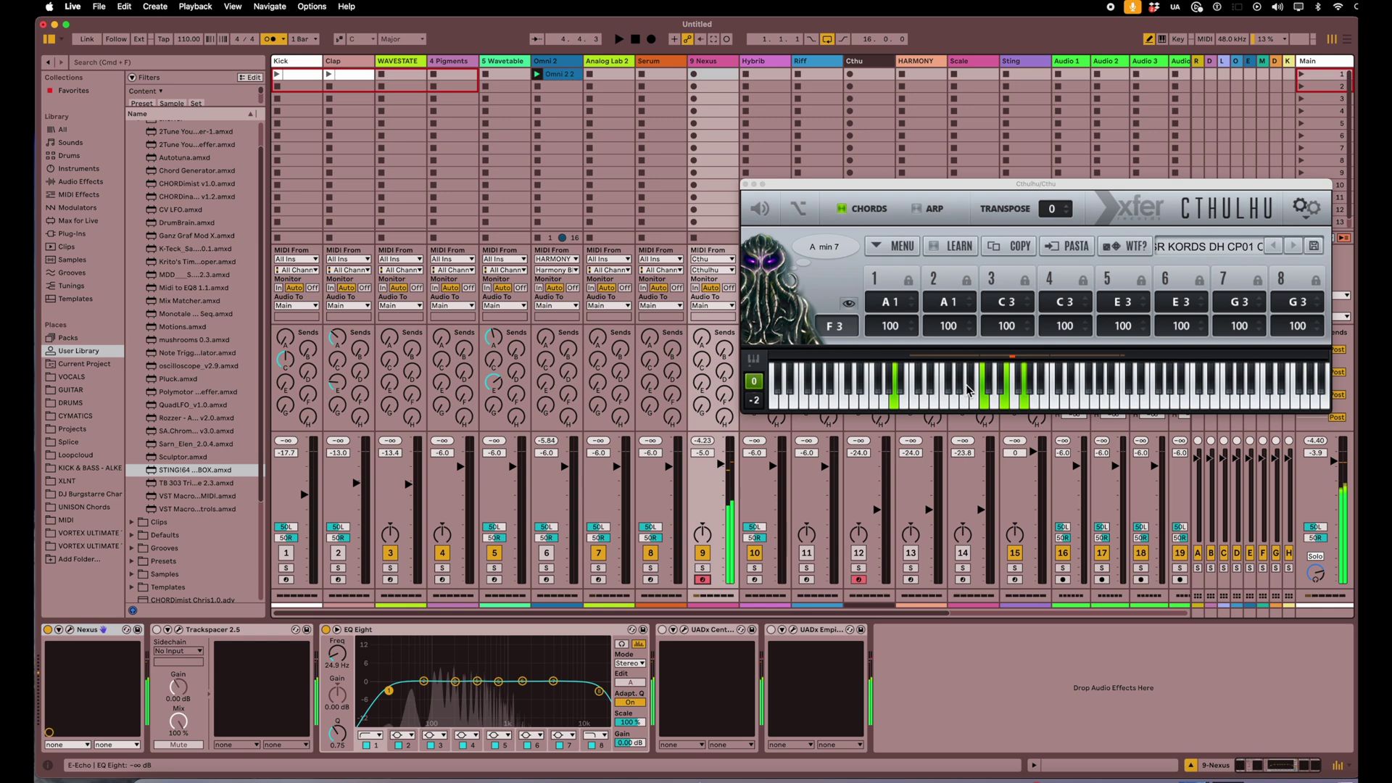
pyautogui.press('s')
pyautogui.press('h')
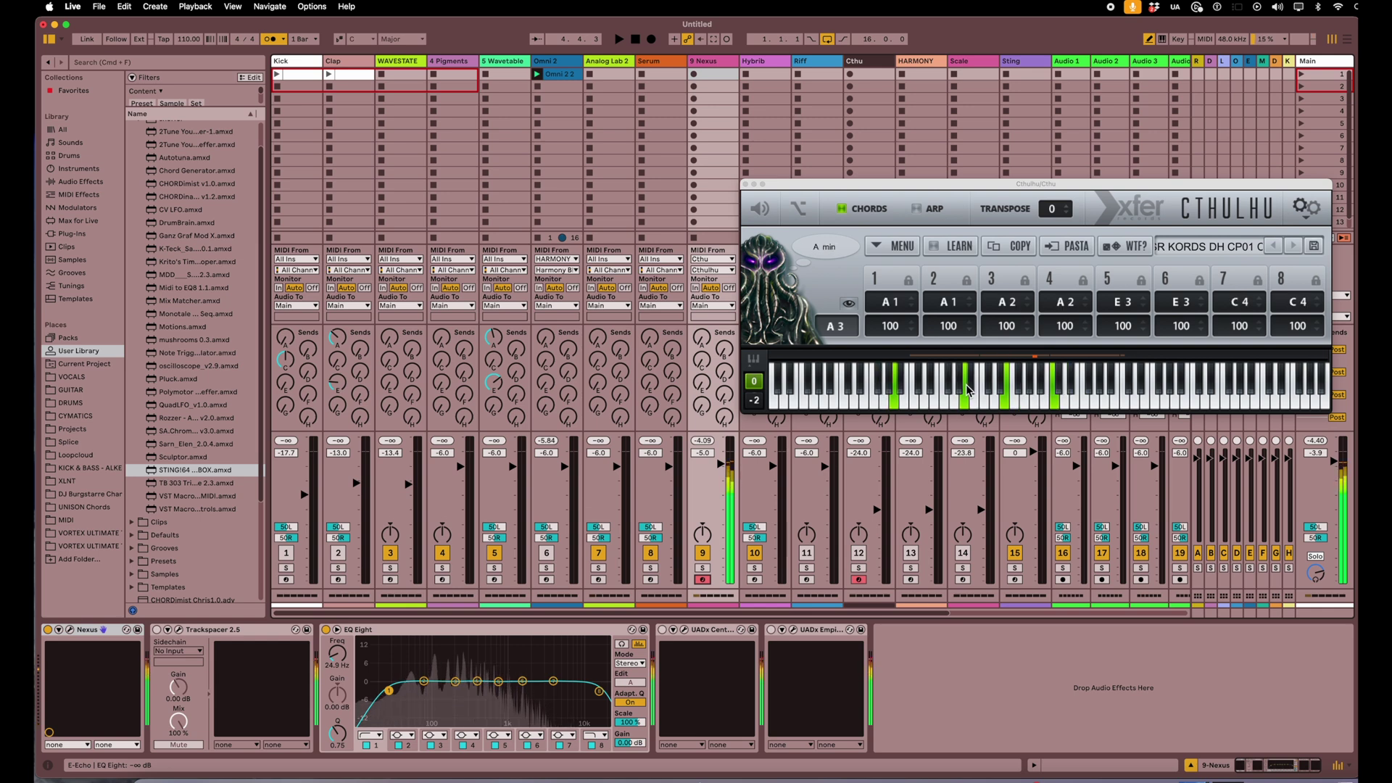
pyautogui.press('k')
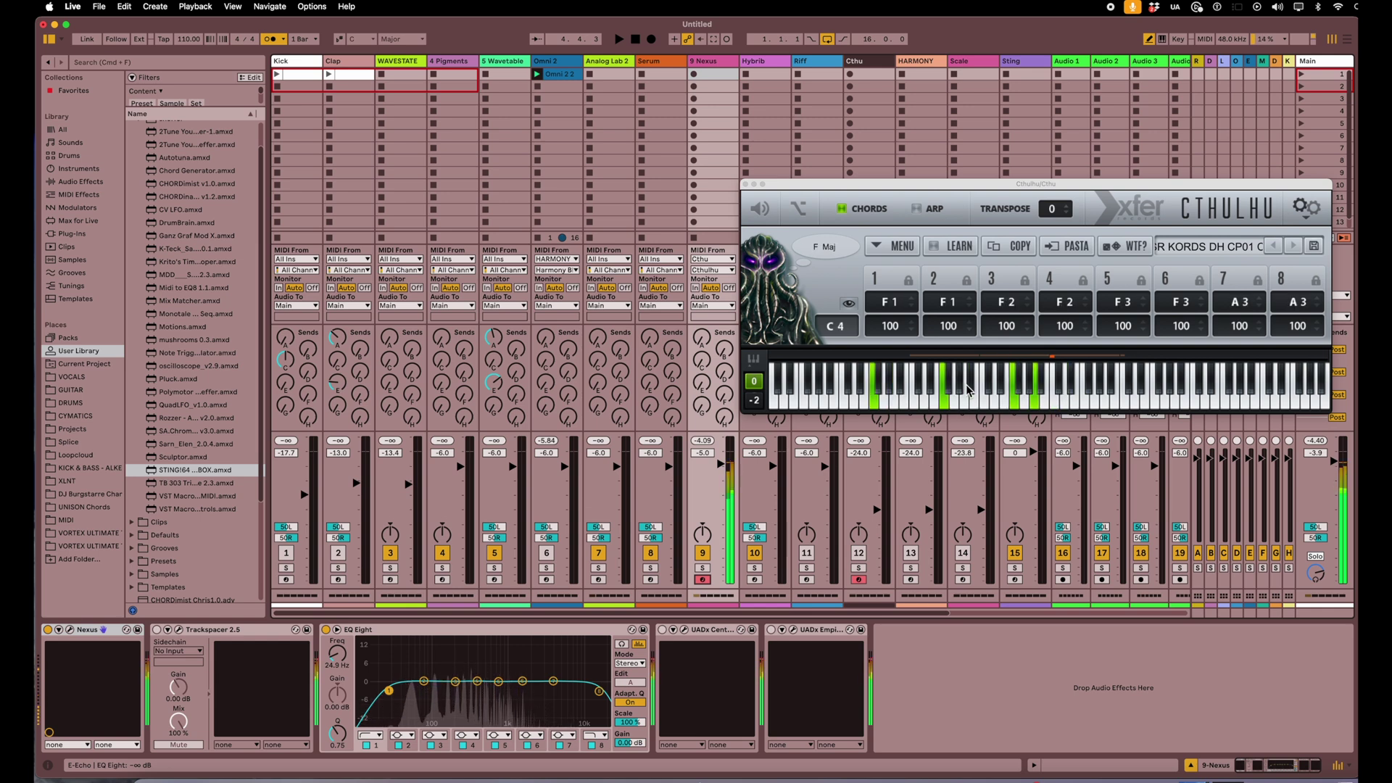
pyautogui.click(695, 75)
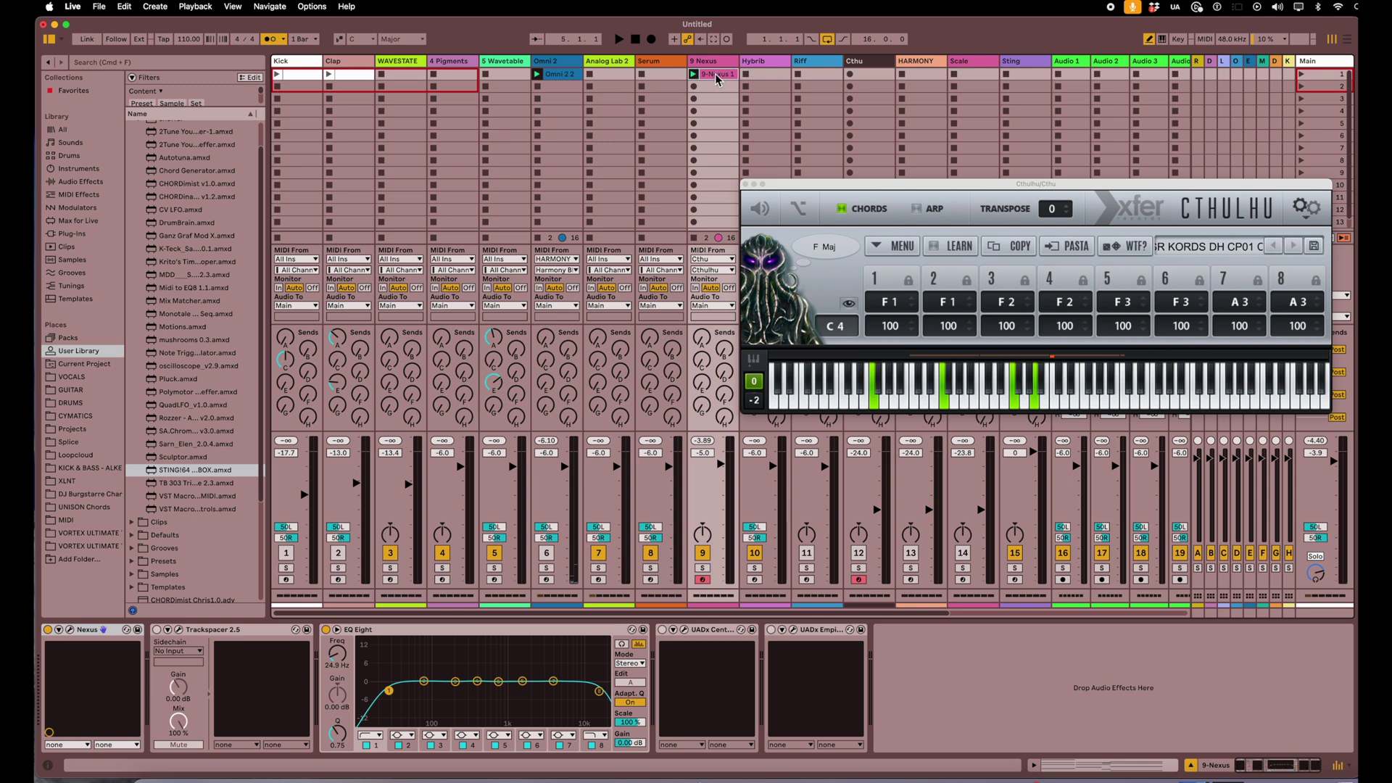
pyautogui.doubleClick(717, 78)
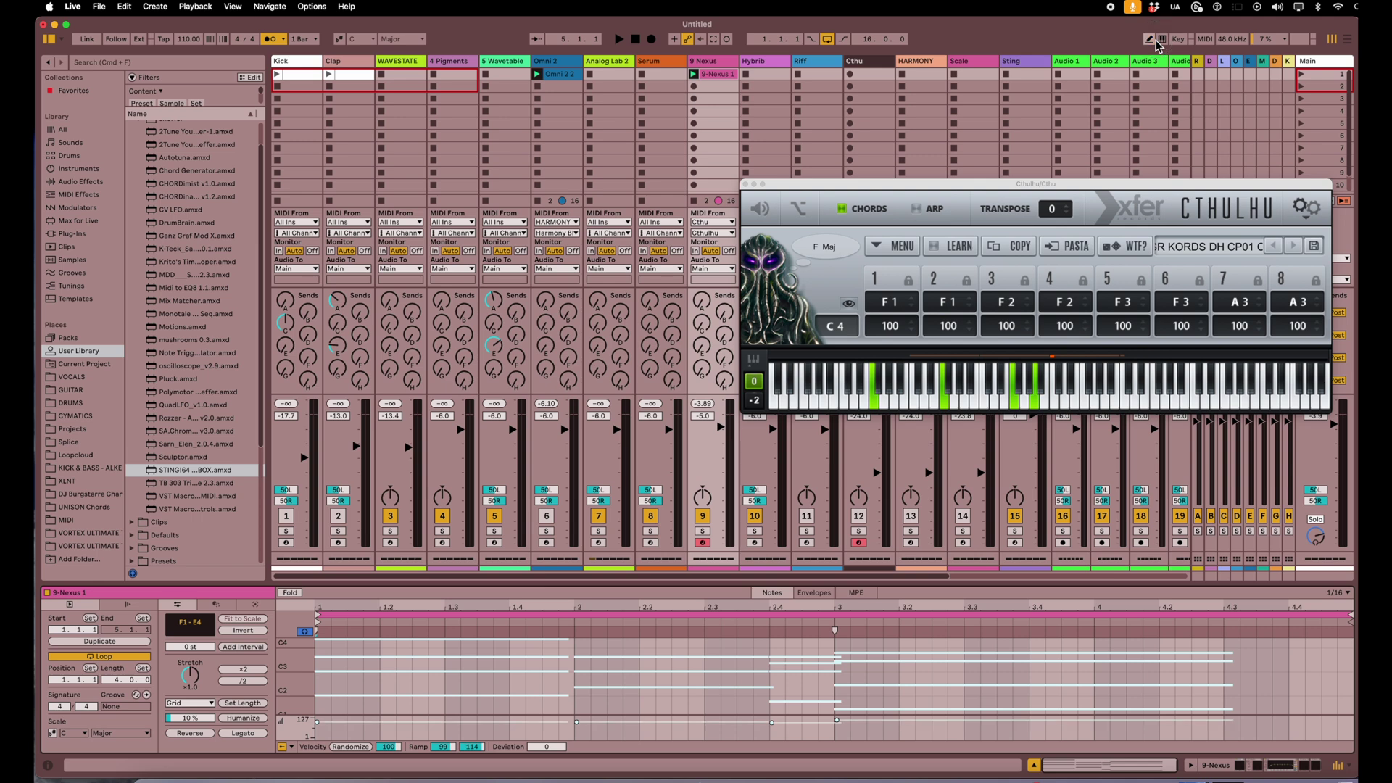
# Step: Play back the recorded clip, disarm Nexus, re-enable Omni 2 and close the Cthulhu window
pyautogui.click(689, 644)
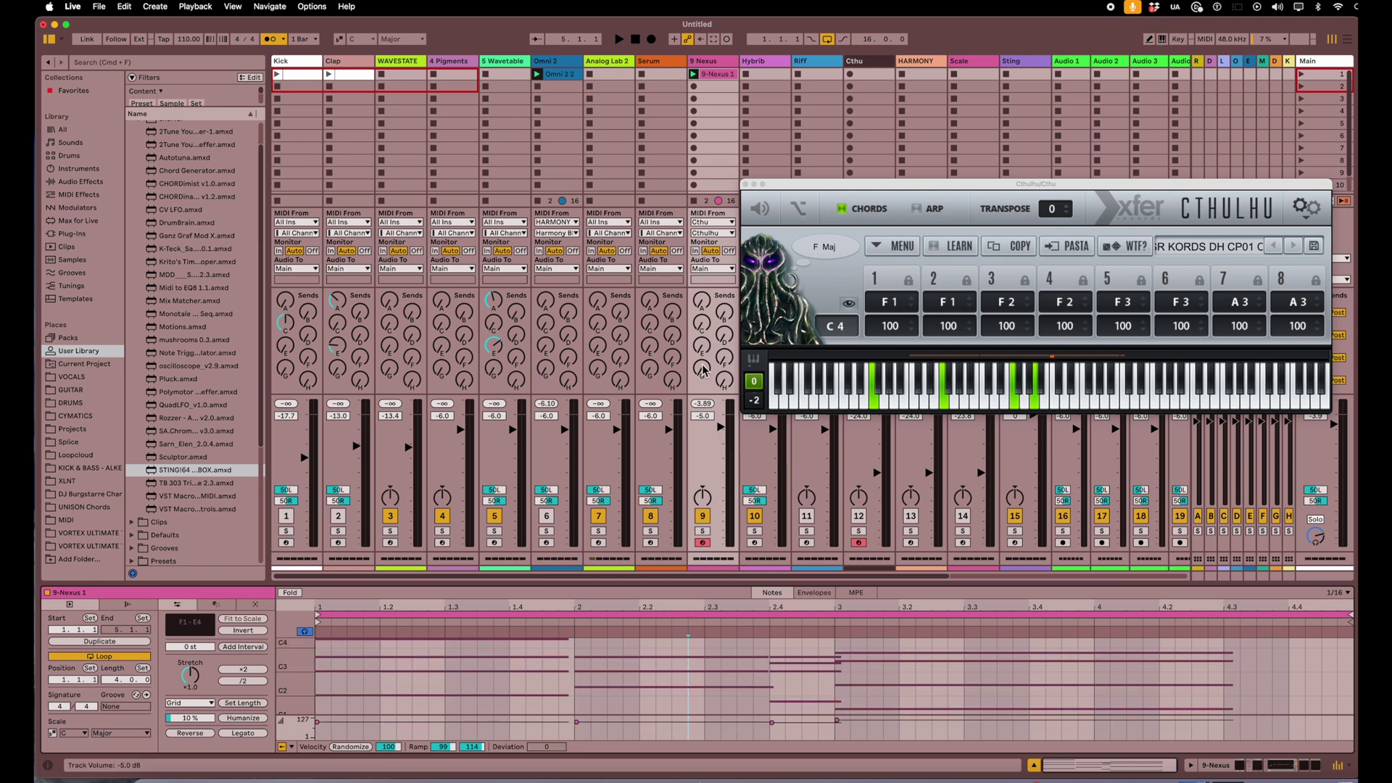
pyautogui.click(619, 39)
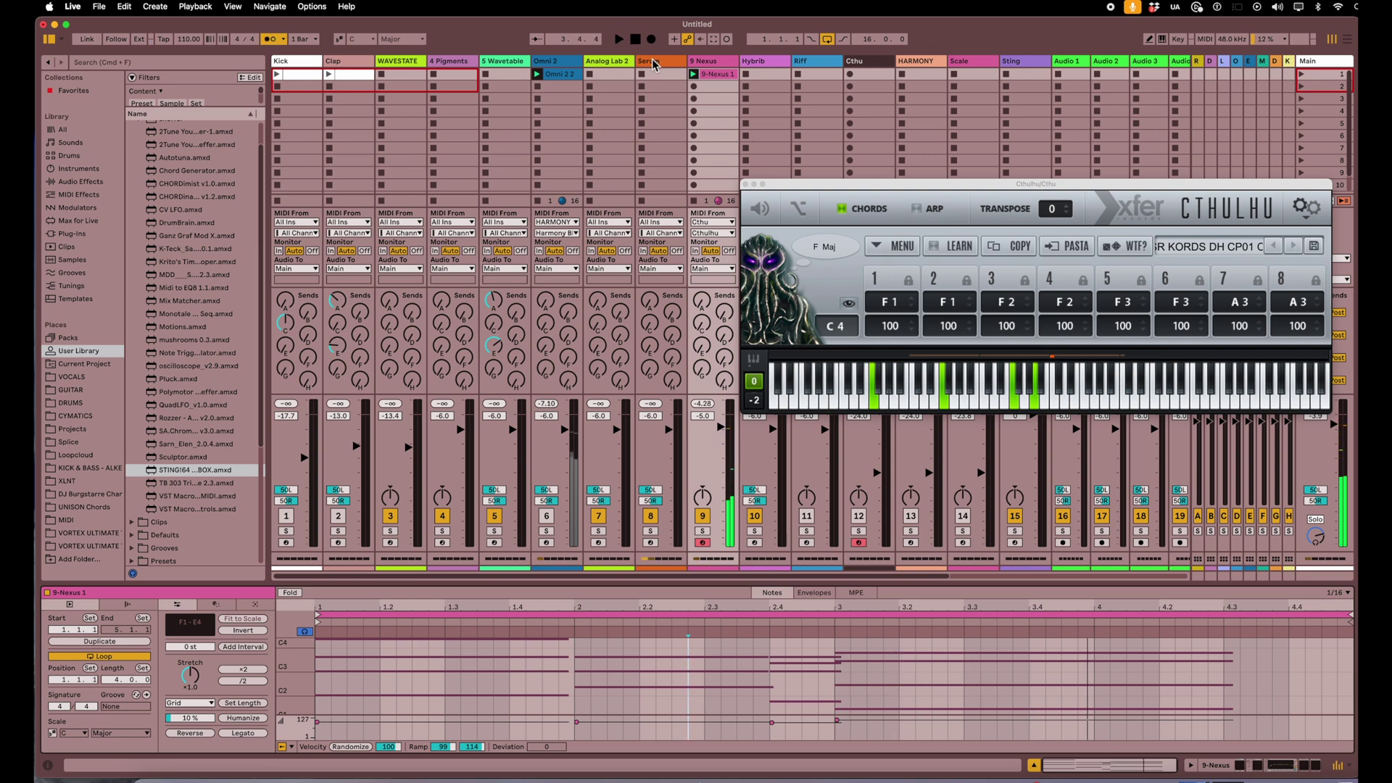
pyautogui.click(702, 542)
pyautogui.click(546, 517)
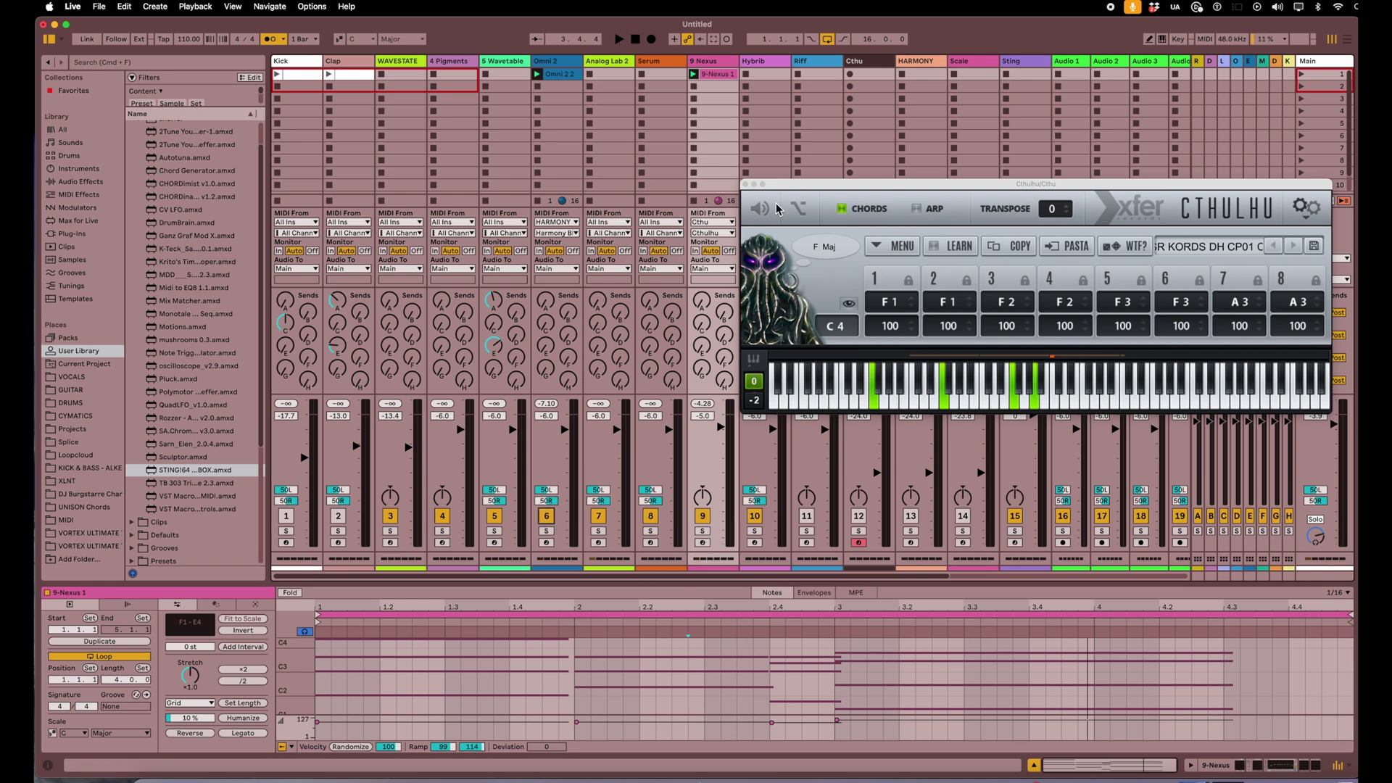
pyautogui.click(745, 186)
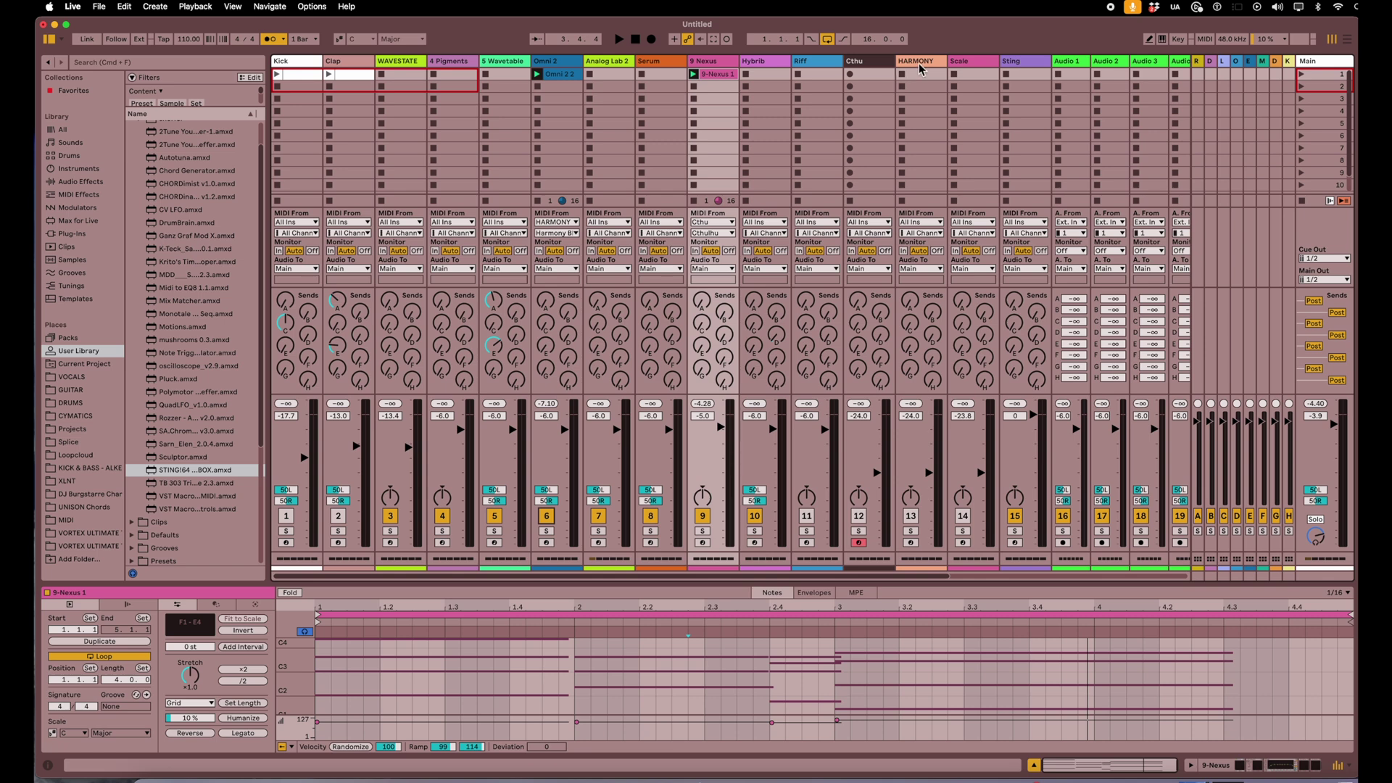
# Step: Show the Scale track's devices and open the Scaler 2 plugin window
pyautogui.click(960, 64)
pyautogui.doubleClick(960, 66)
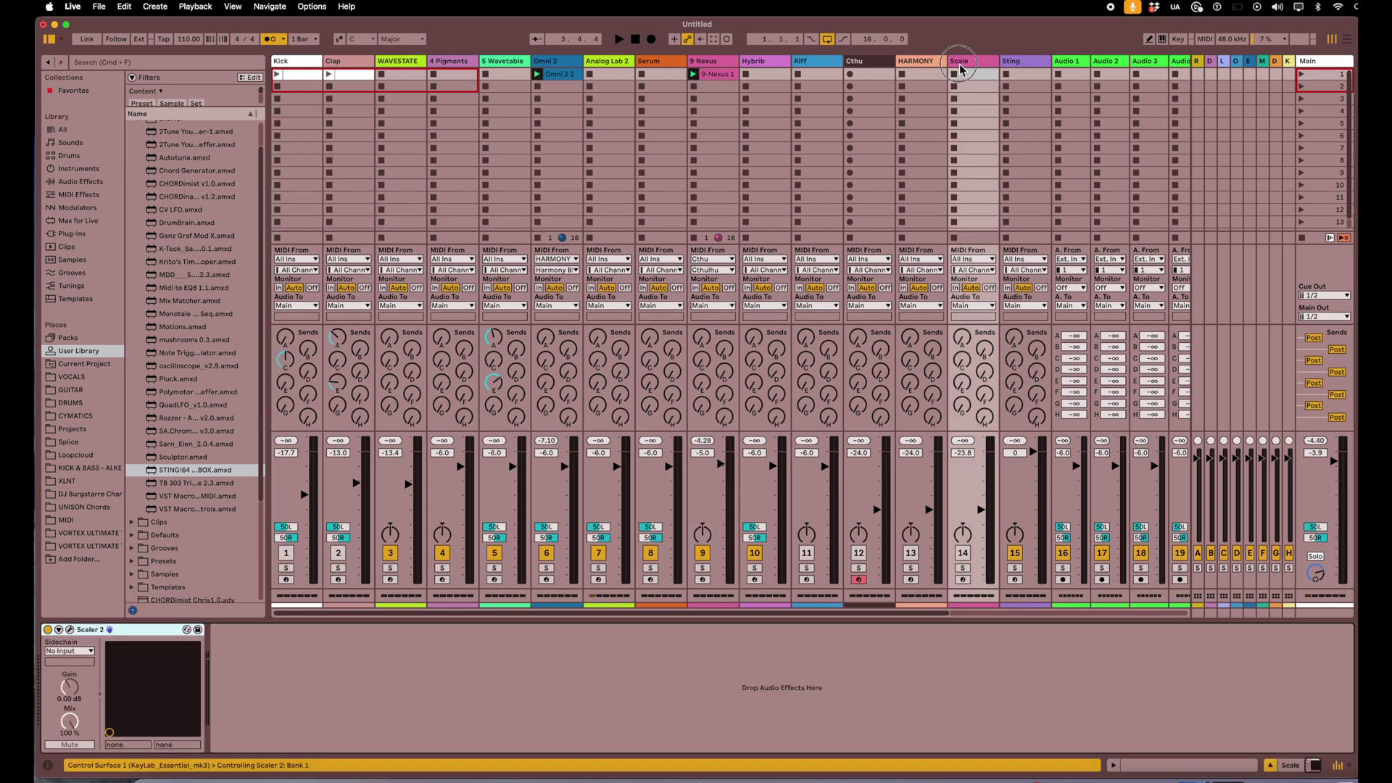
pyautogui.click(70, 630)
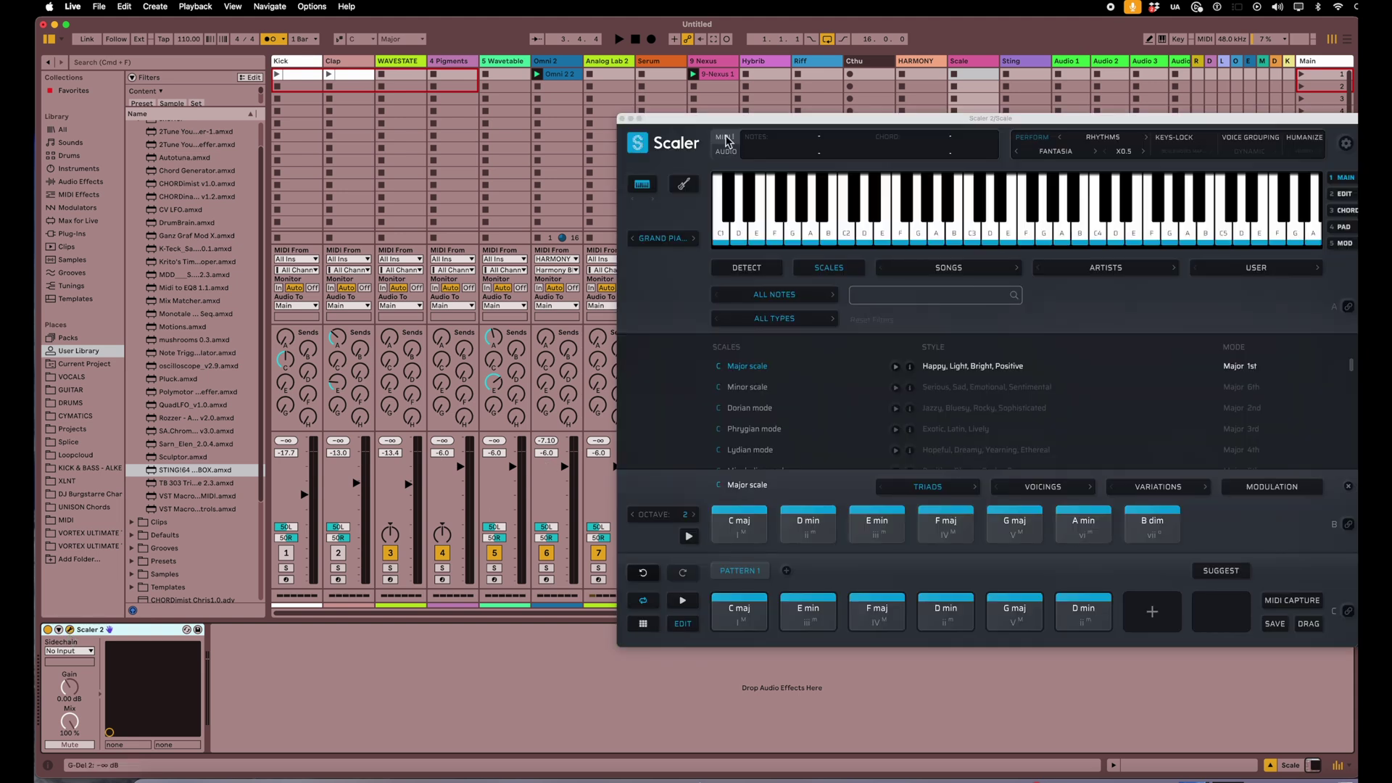
pyautogui.moveTo(735, 127); pyautogui.dragTo(229, 65)
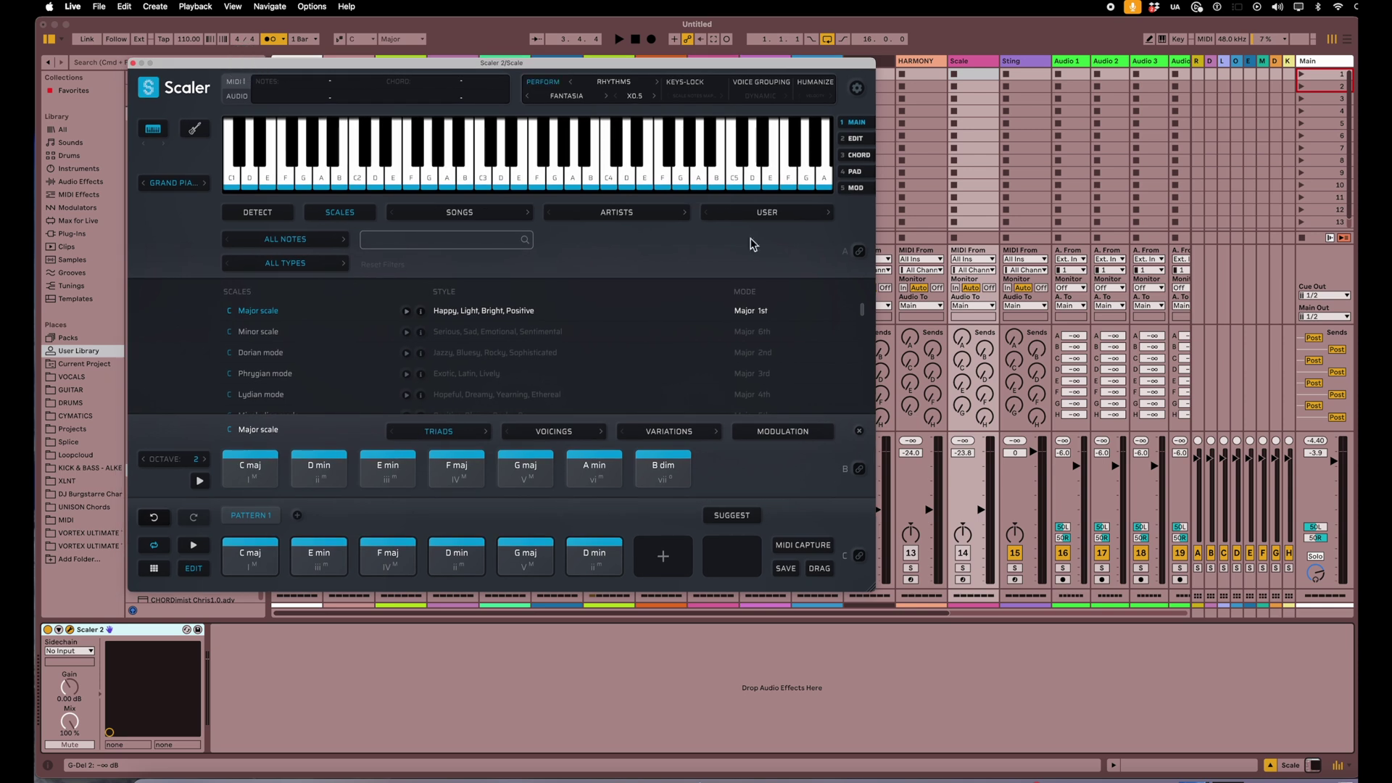
# Step: Arm the Scale track for recording and select the 5 Wavetable track
pyautogui.click(962, 580)
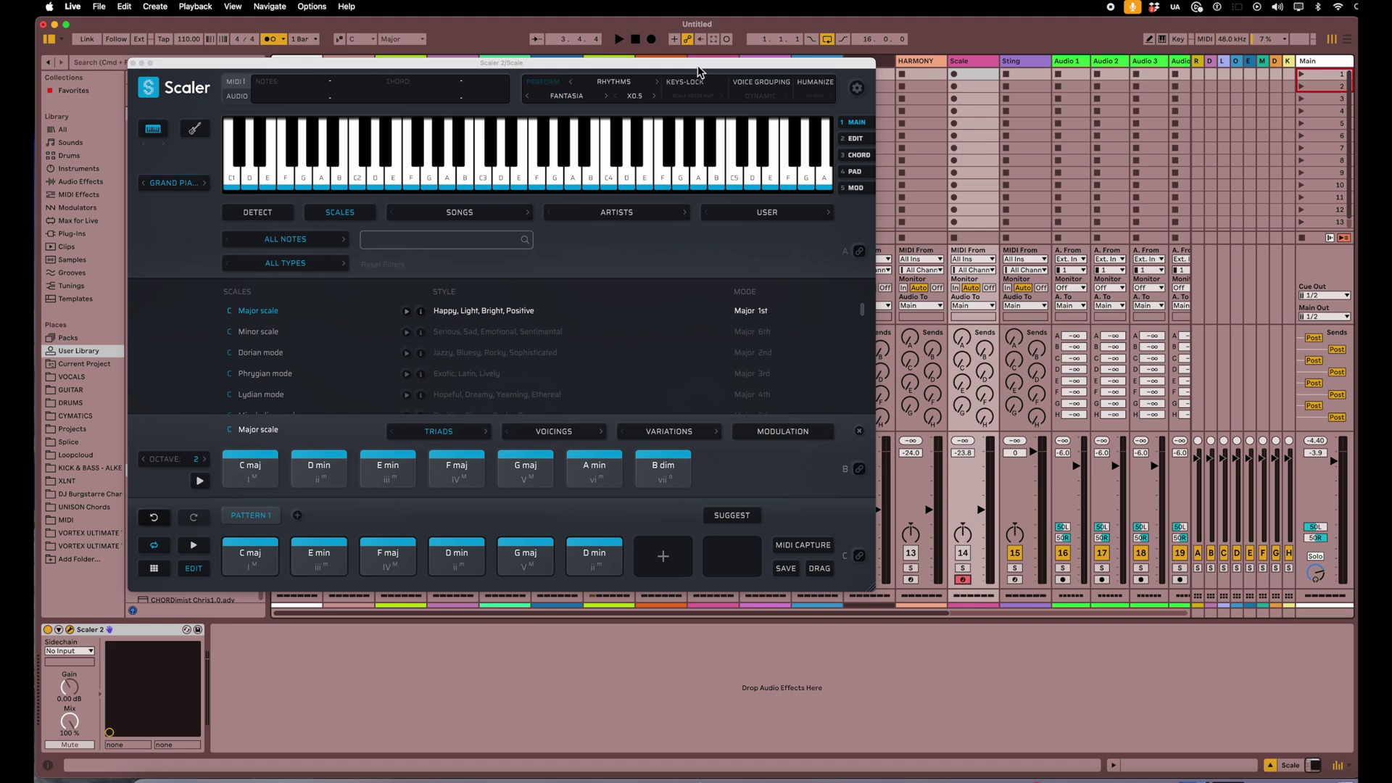
pyautogui.moveTo(700, 70); pyautogui.dragTo(1088, 77)
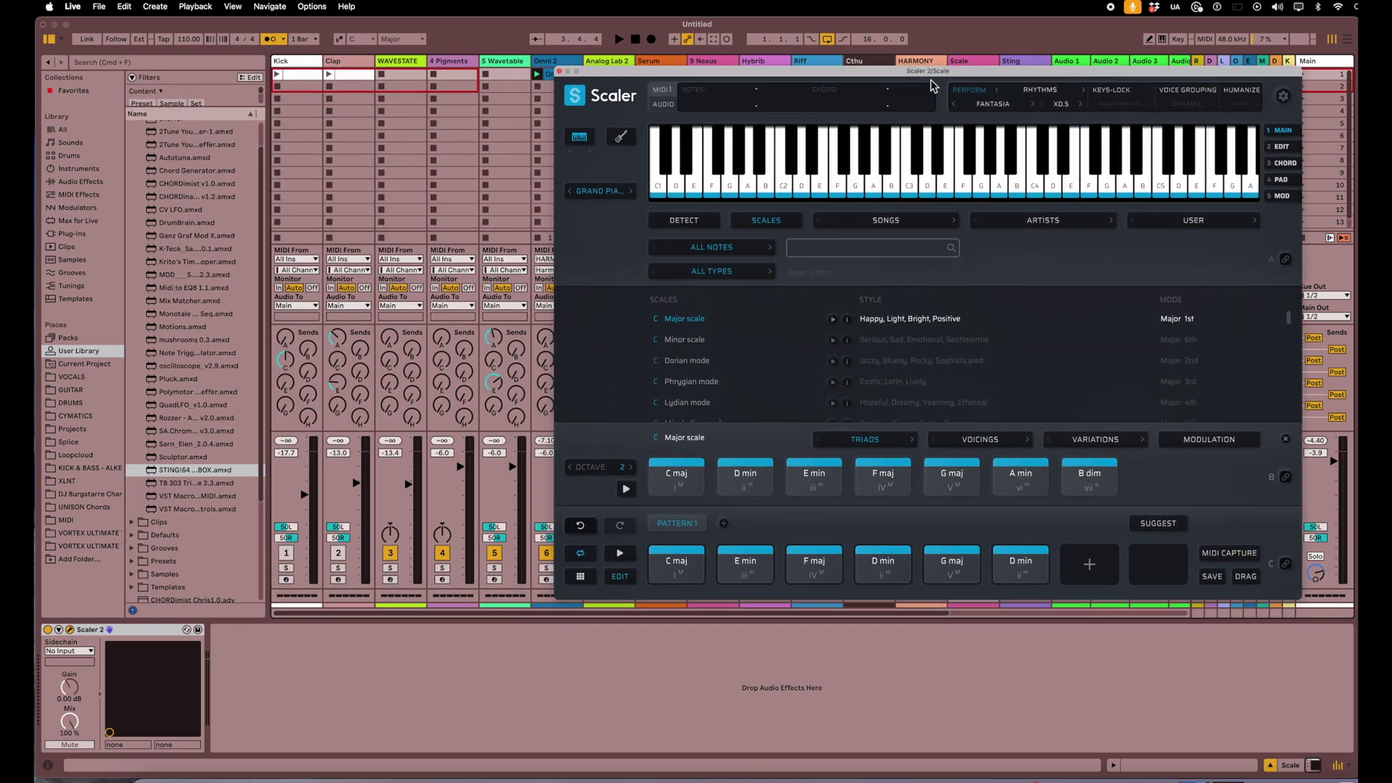
pyautogui.click(498, 63)
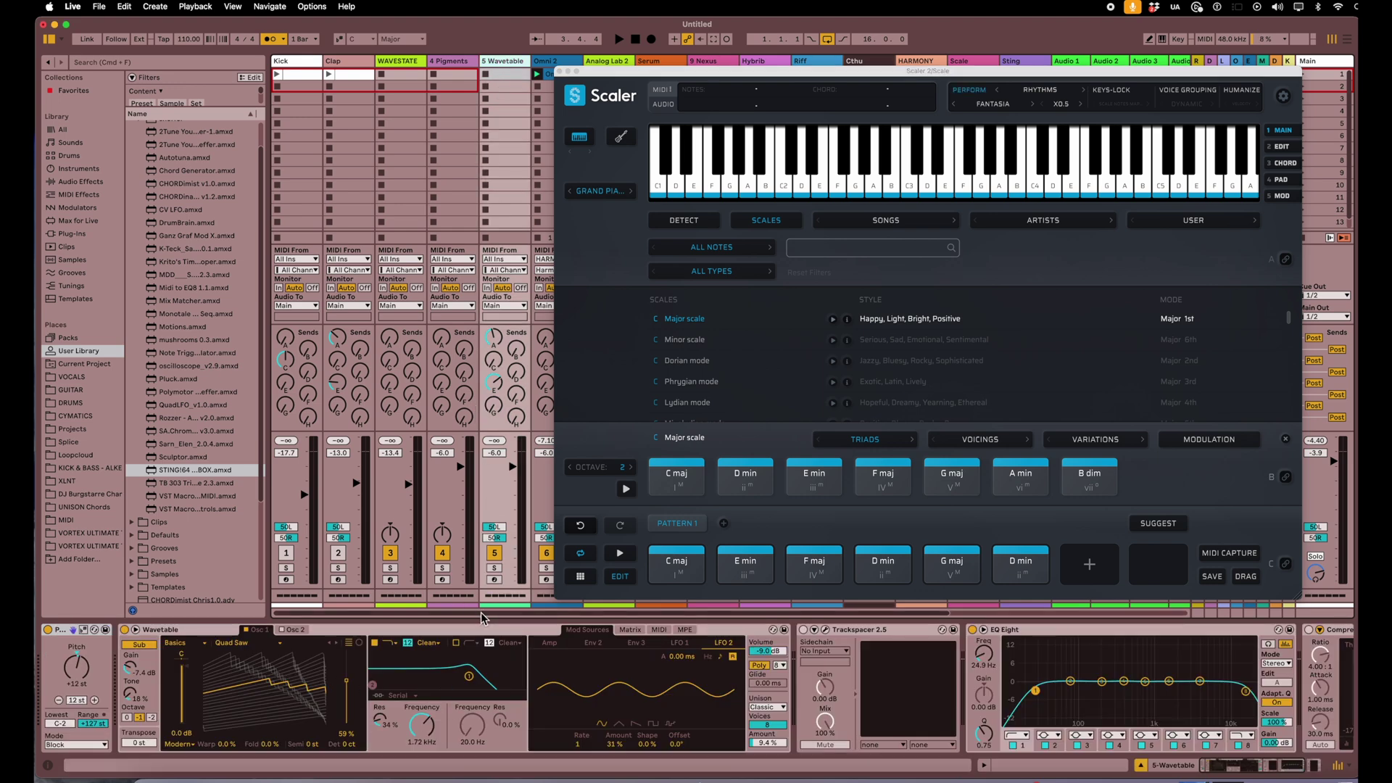
# Step: Set the 5 Wavetable track's MIDI From to Scale / Scaler 2 and arm it
pyautogui.click(505, 260)
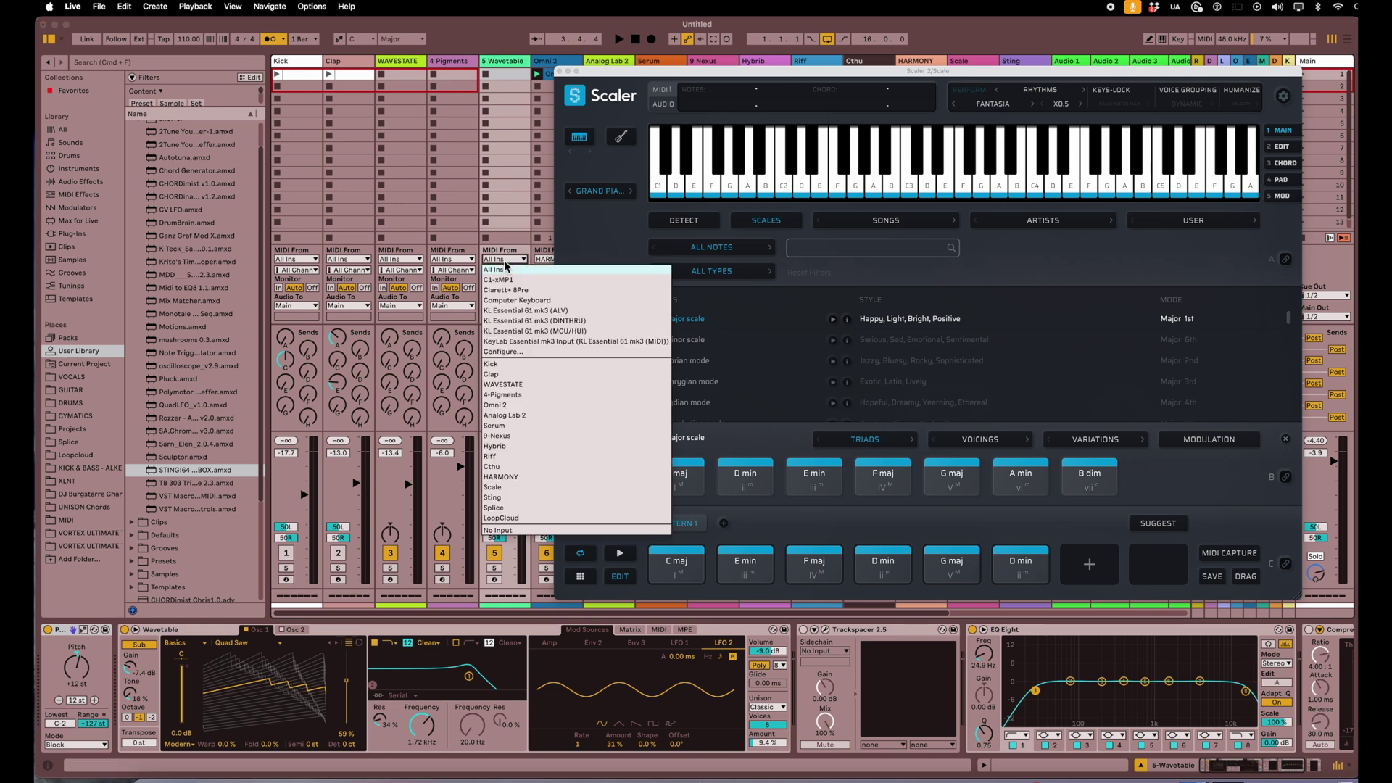
pyautogui.click(497, 488)
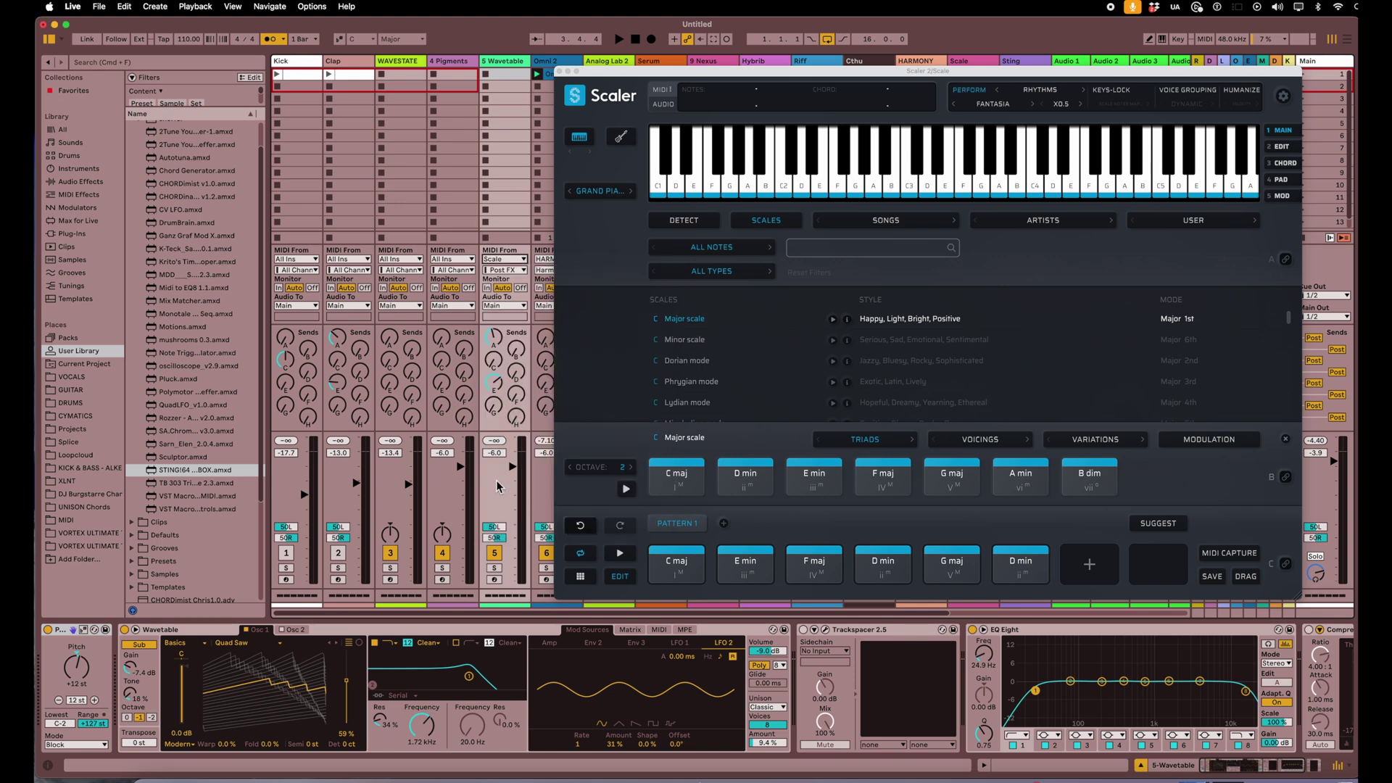
pyautogui.click(498, 271)
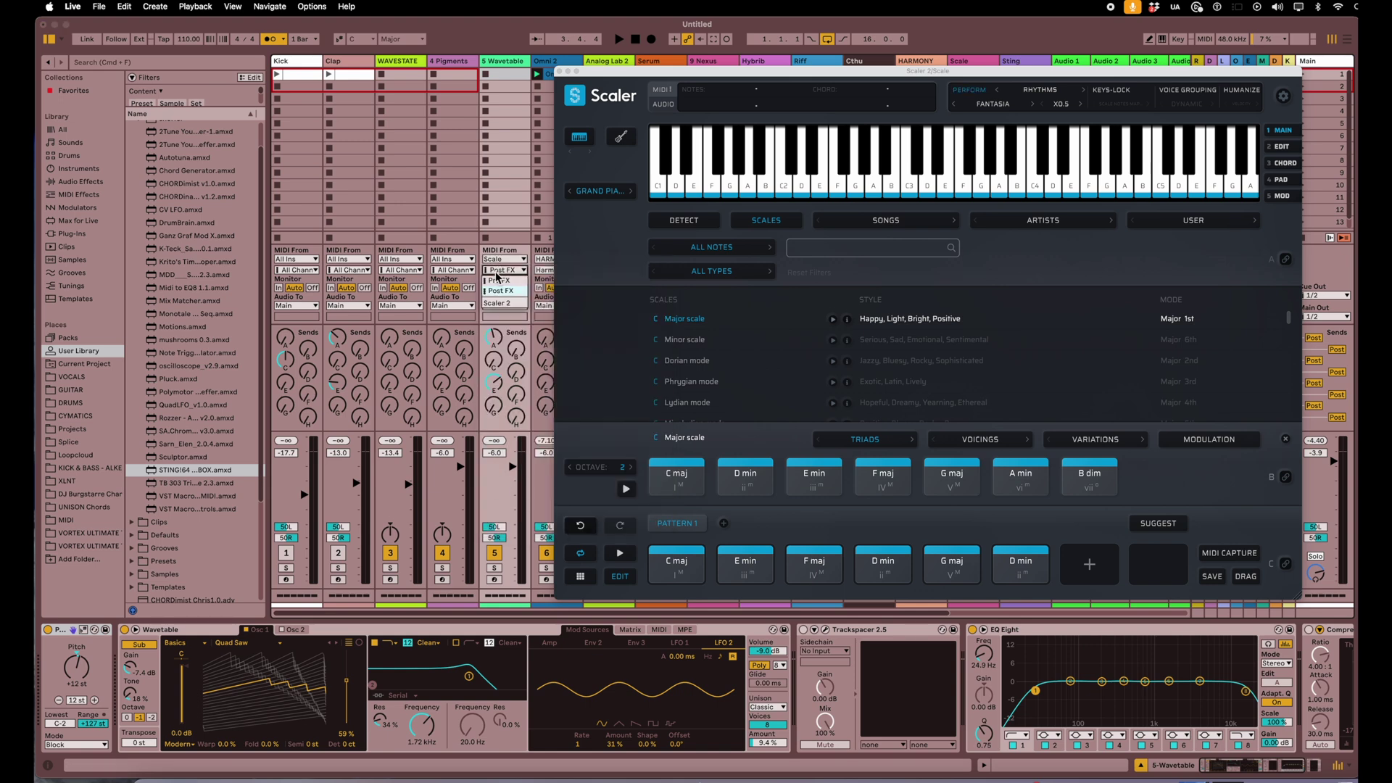
pyautogui.click(506, 310)
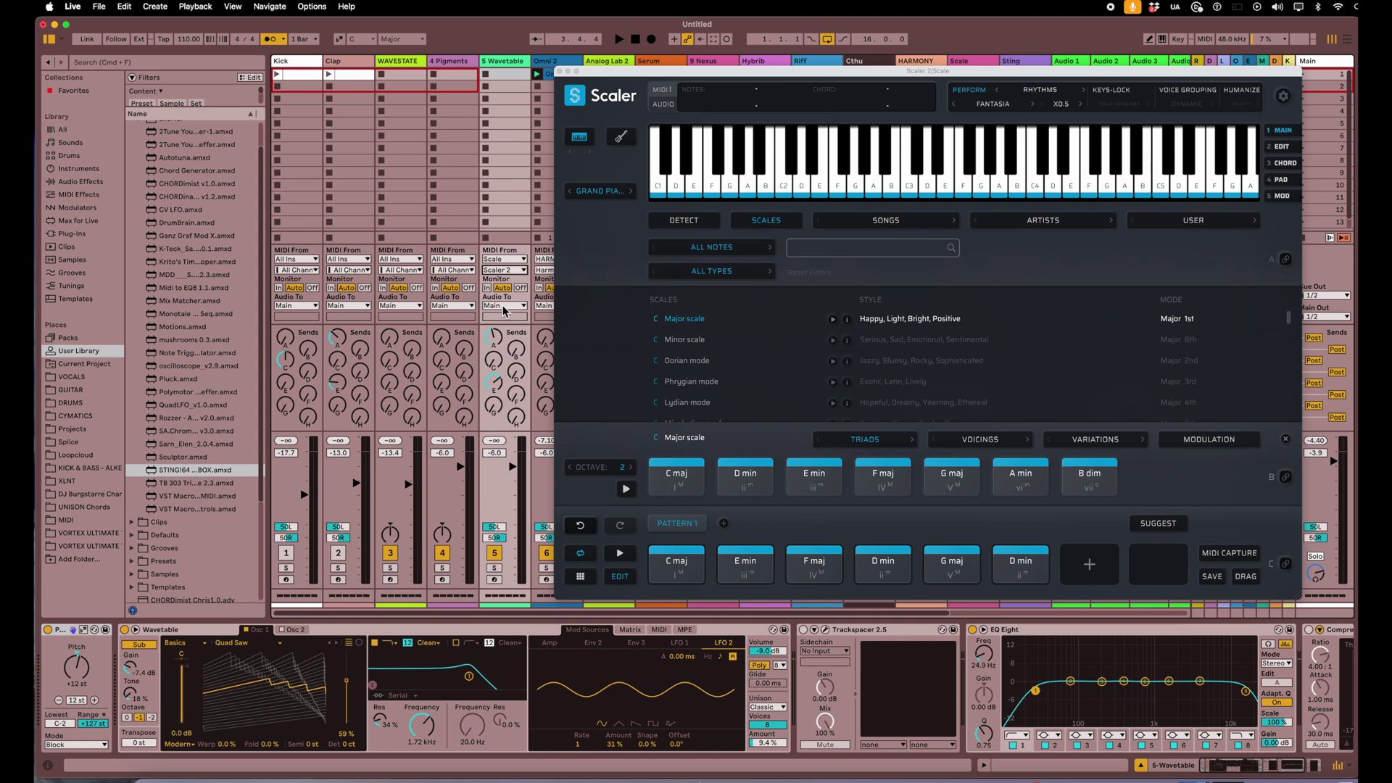
pyautogui.click(493, 579)
# Step: Play Scaler's chord pattern to audition it, then stop playback and close Scaler 2
pyautogui.moveTo(794, 76); pyautogui.dragTo(426, 63)
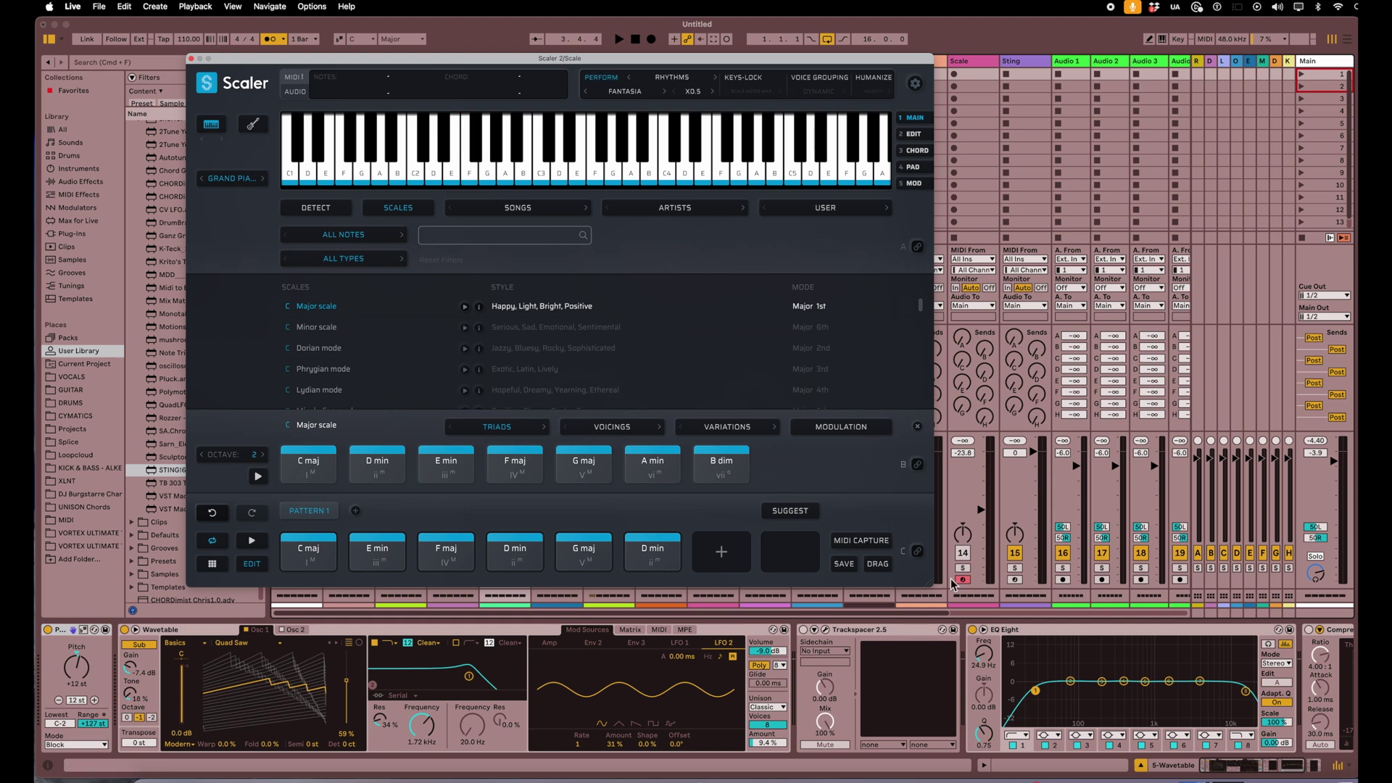
pyautogui.moveTo(556, 58); pyautogui.dragTo(844, 69)
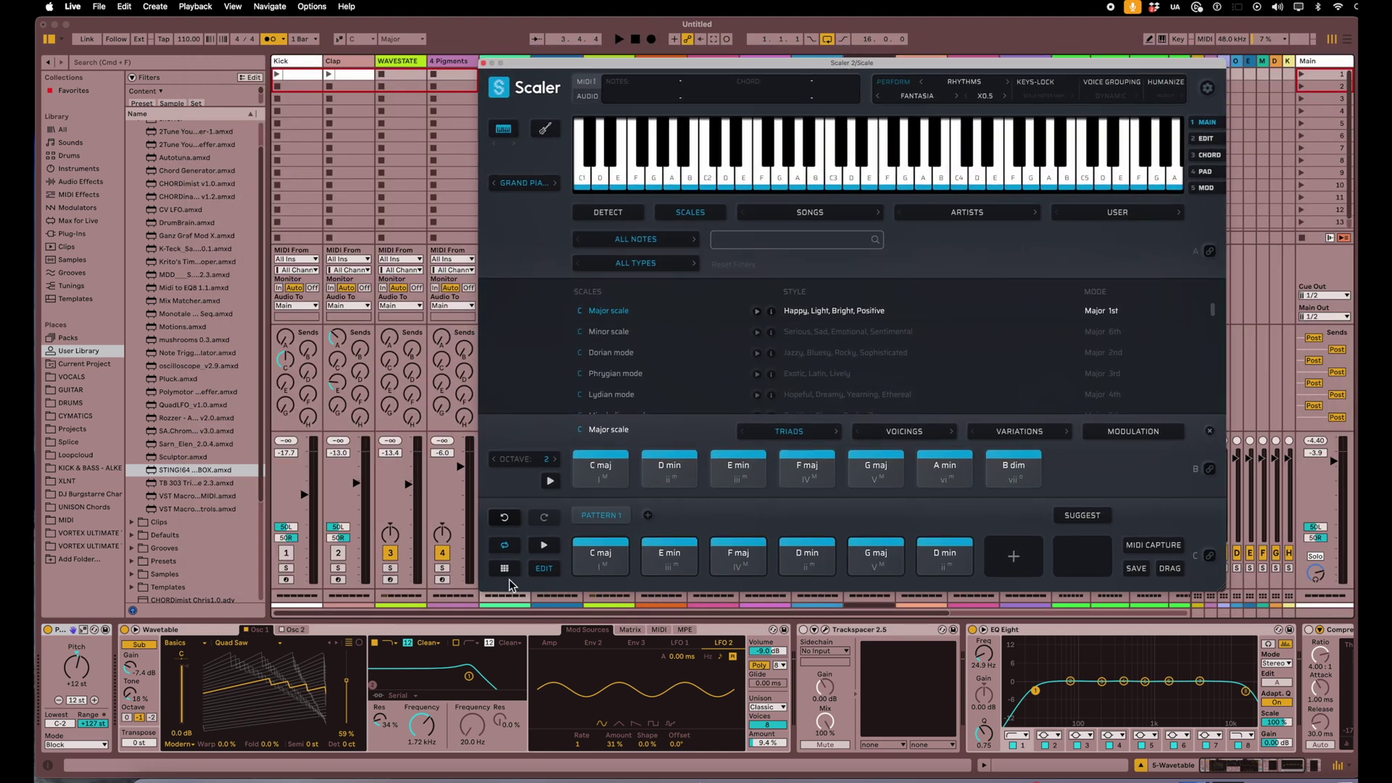
pyautogui.click(544, 545)
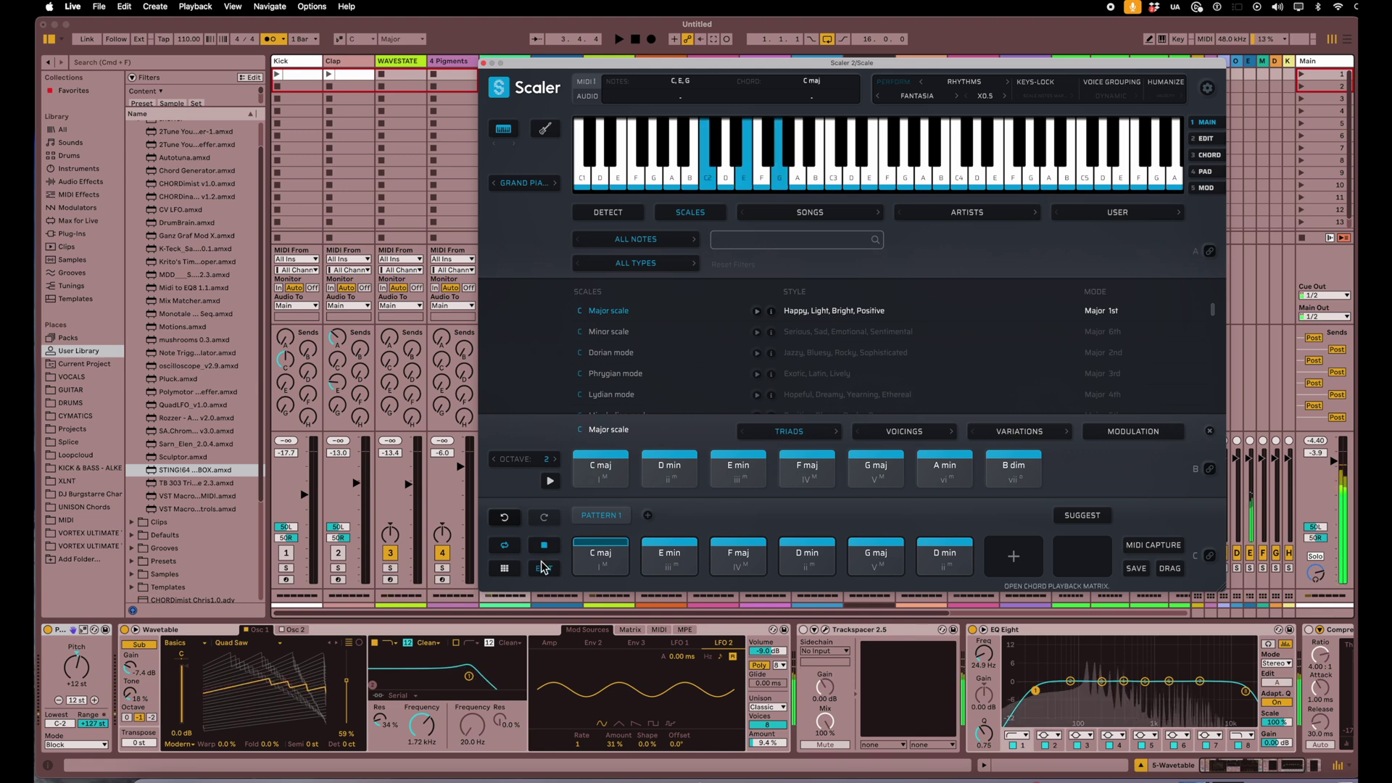
pyautogui.moveTo(544, 65); pyautogui.dragTo(624, 70)
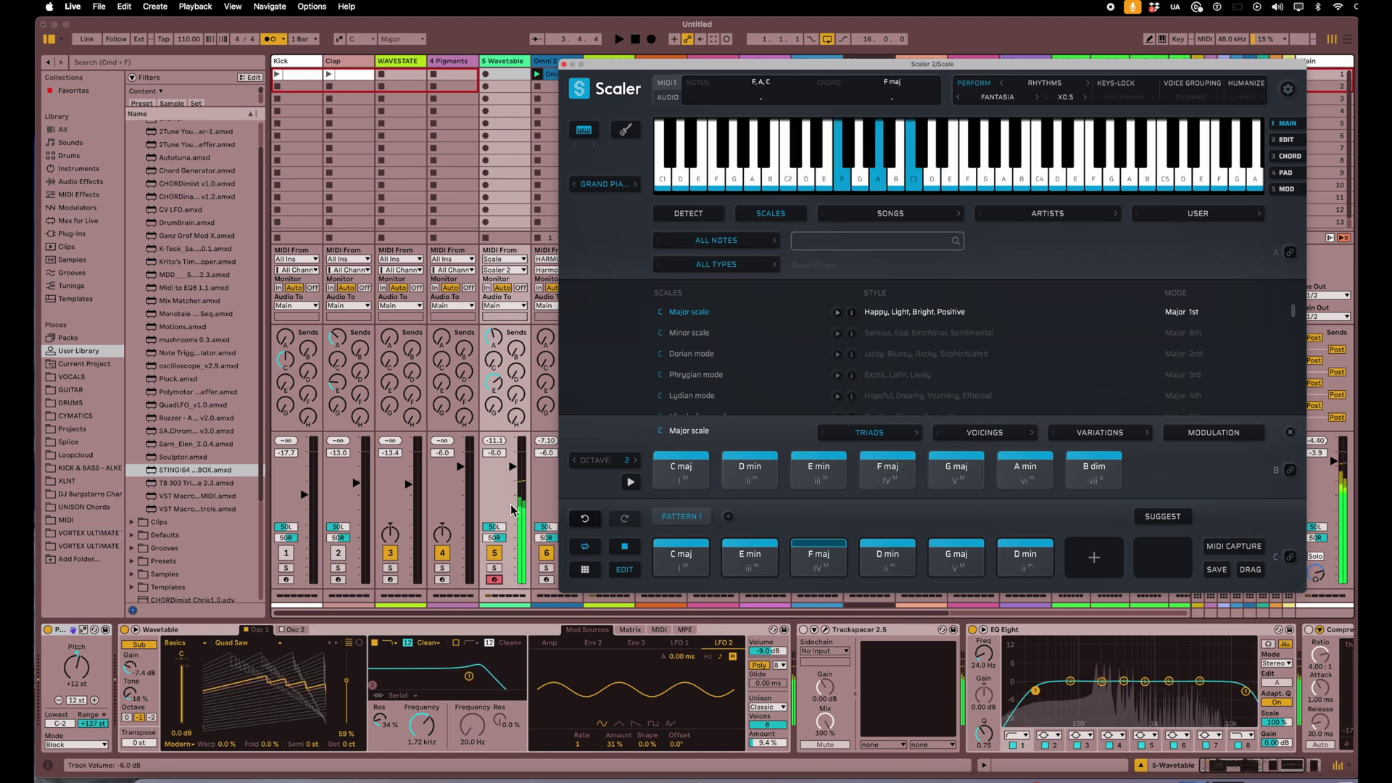
pyautogui.click(636, 42)
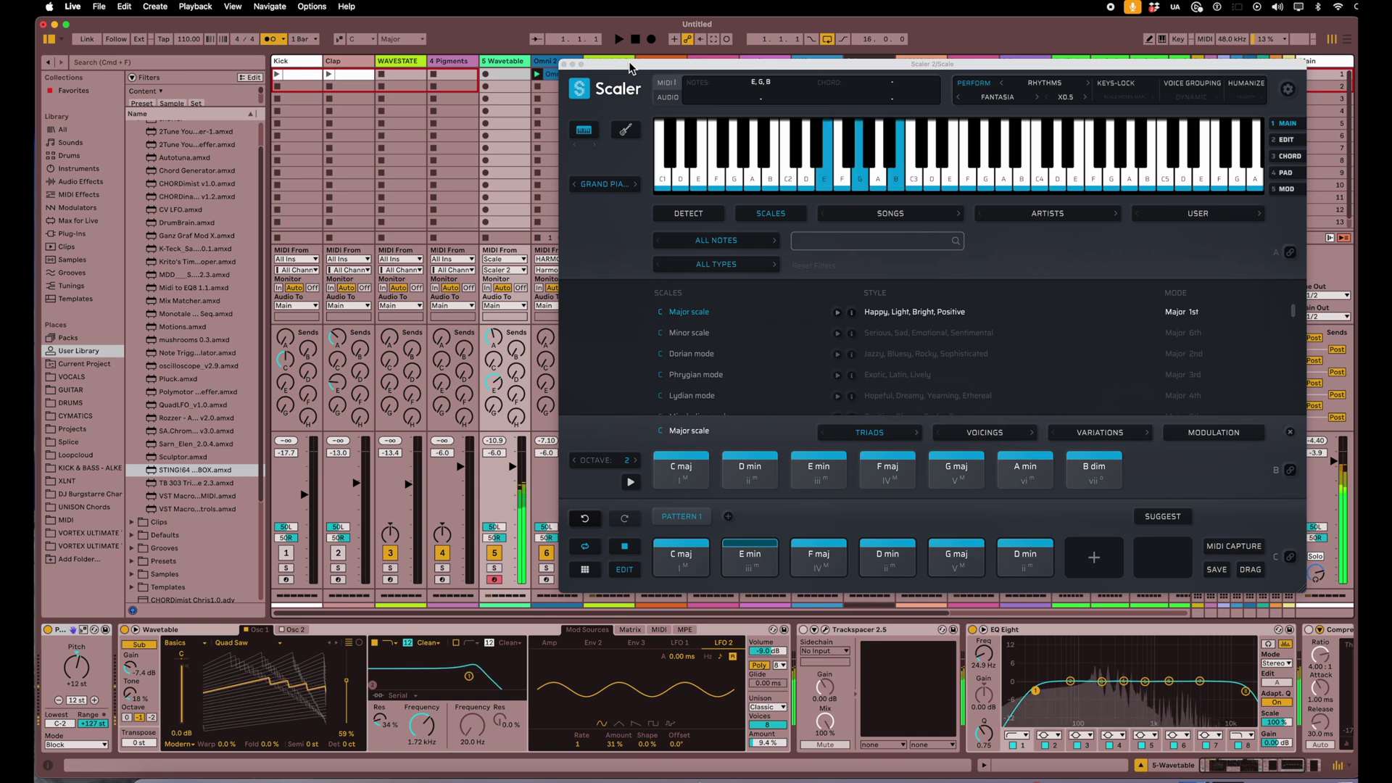
pyautogui.moveTo(629, 69); pyautogui.dragTo(619, 76)
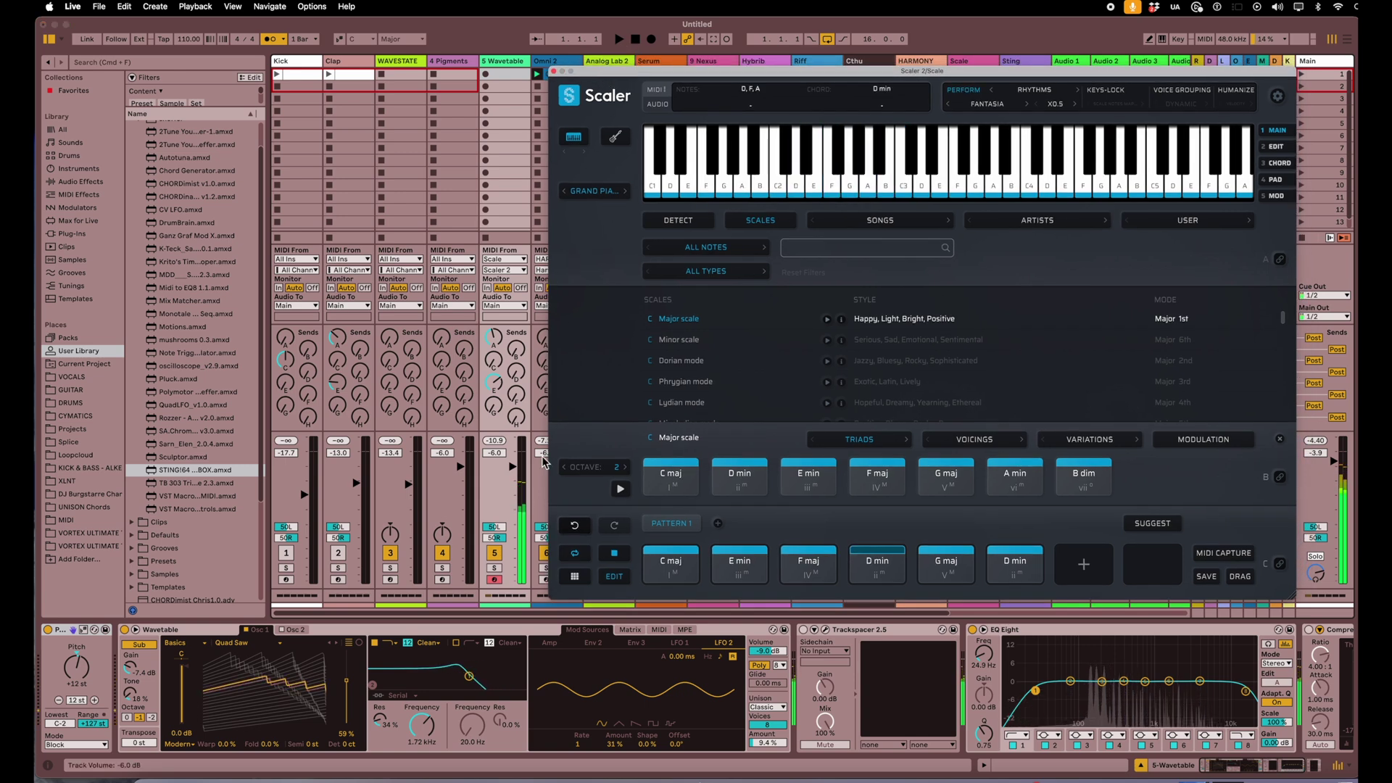
pyautogui.press('space')
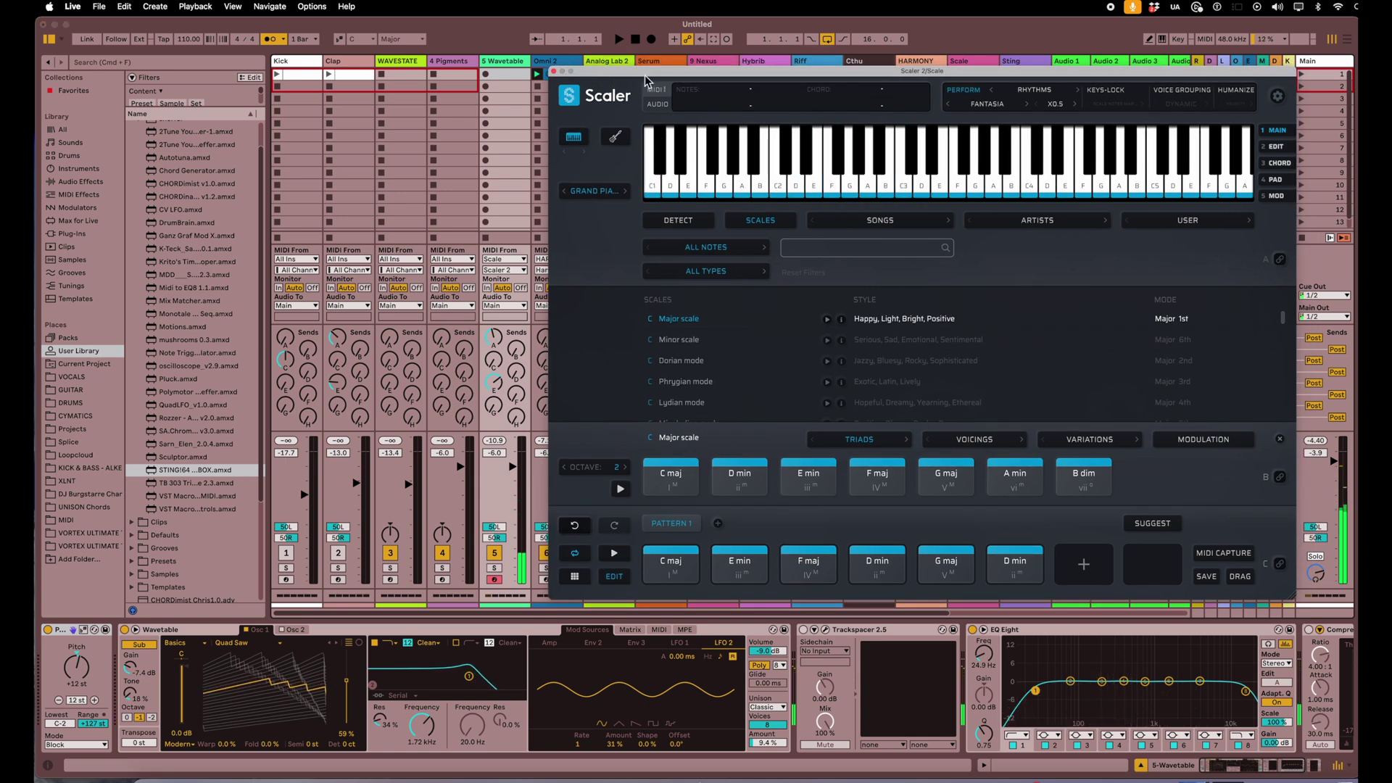
pyautogui.moveTo(645, 78); pyautogui.dragTo(580, 73)
pyautogui.click(487, 68)
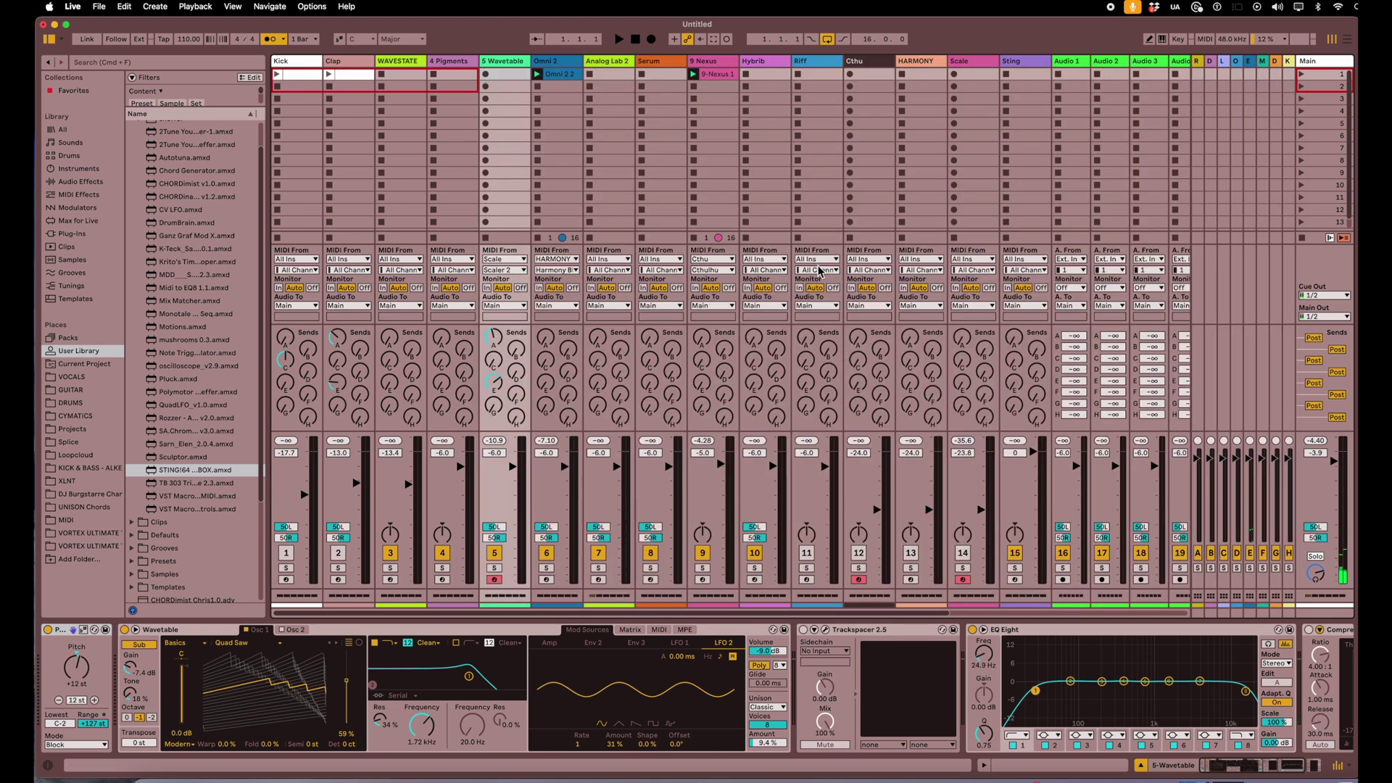
# Step: Turn off the arm buttons on tracks 12 and 14 (Cthu and Scale), then select the Cthu track to show Cthulhu
pyautogui.click(918, 63)
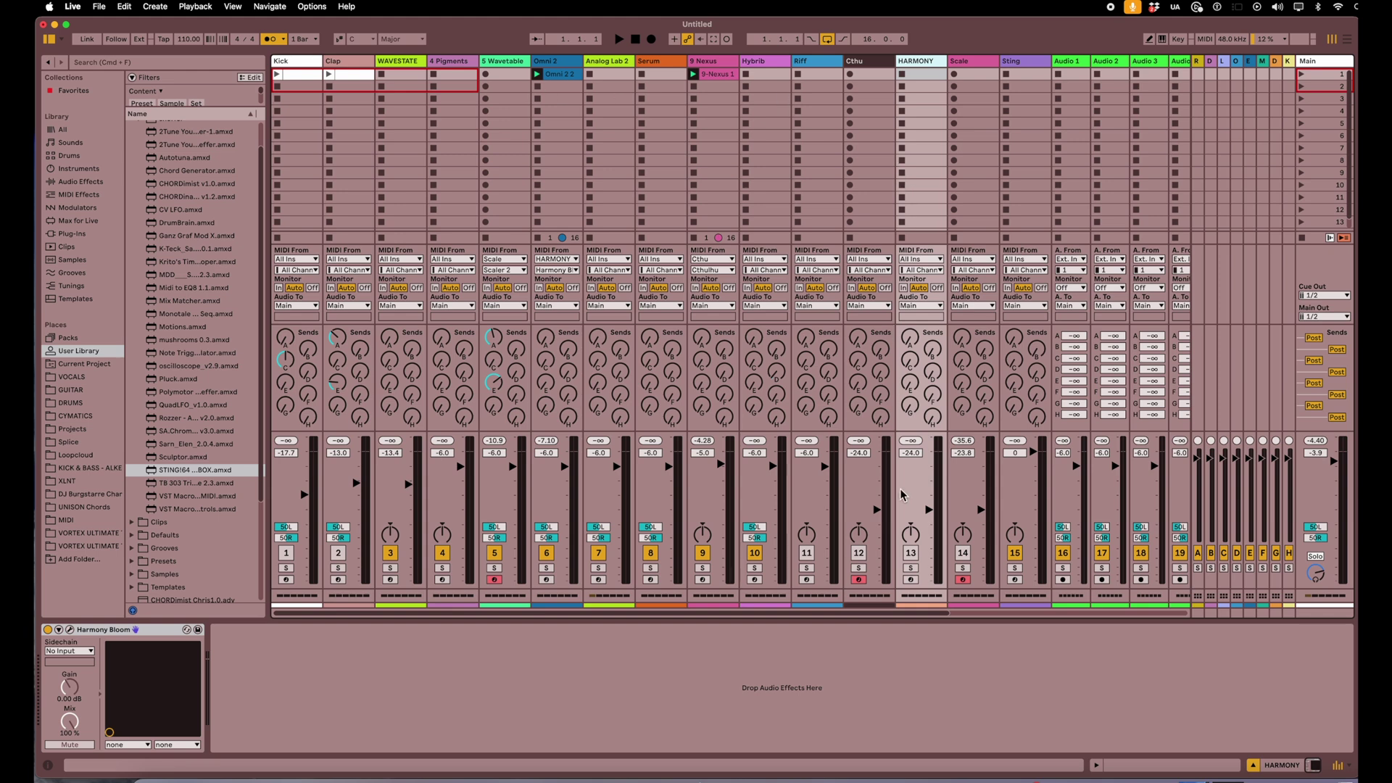
pyautogui.click(859, 580)
pyautogui.click(962, 580)
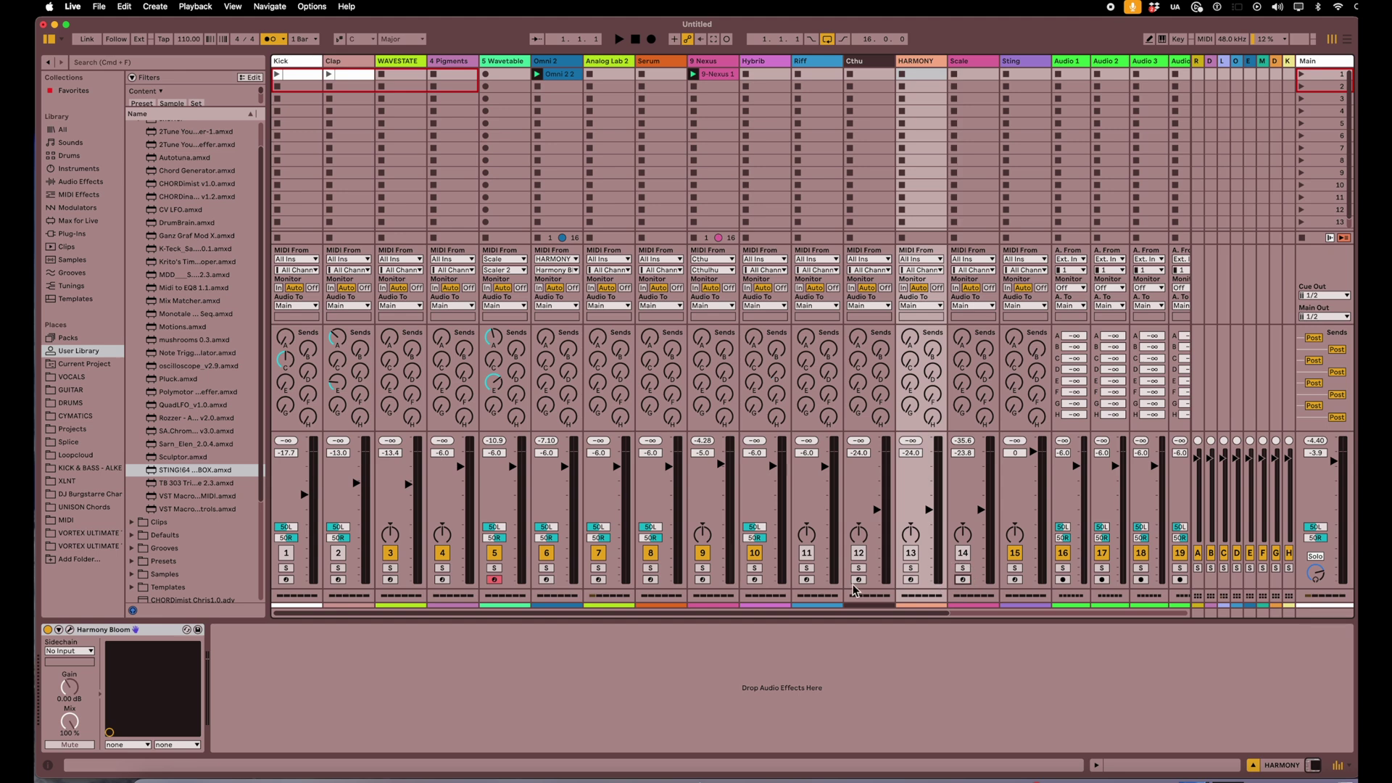
pyautogui.click(964, 67)
pyautogui.click(934, 74)
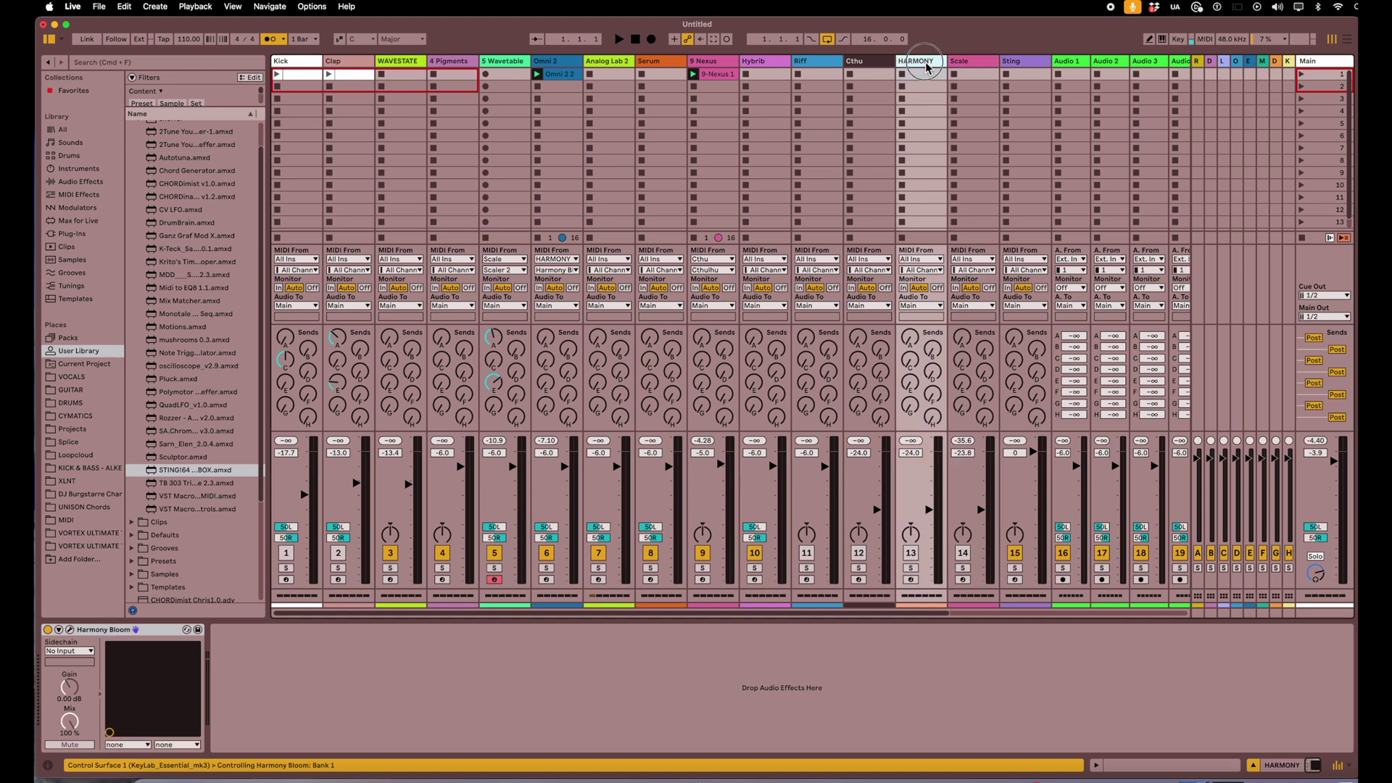
pyautogui.click(887, 74)
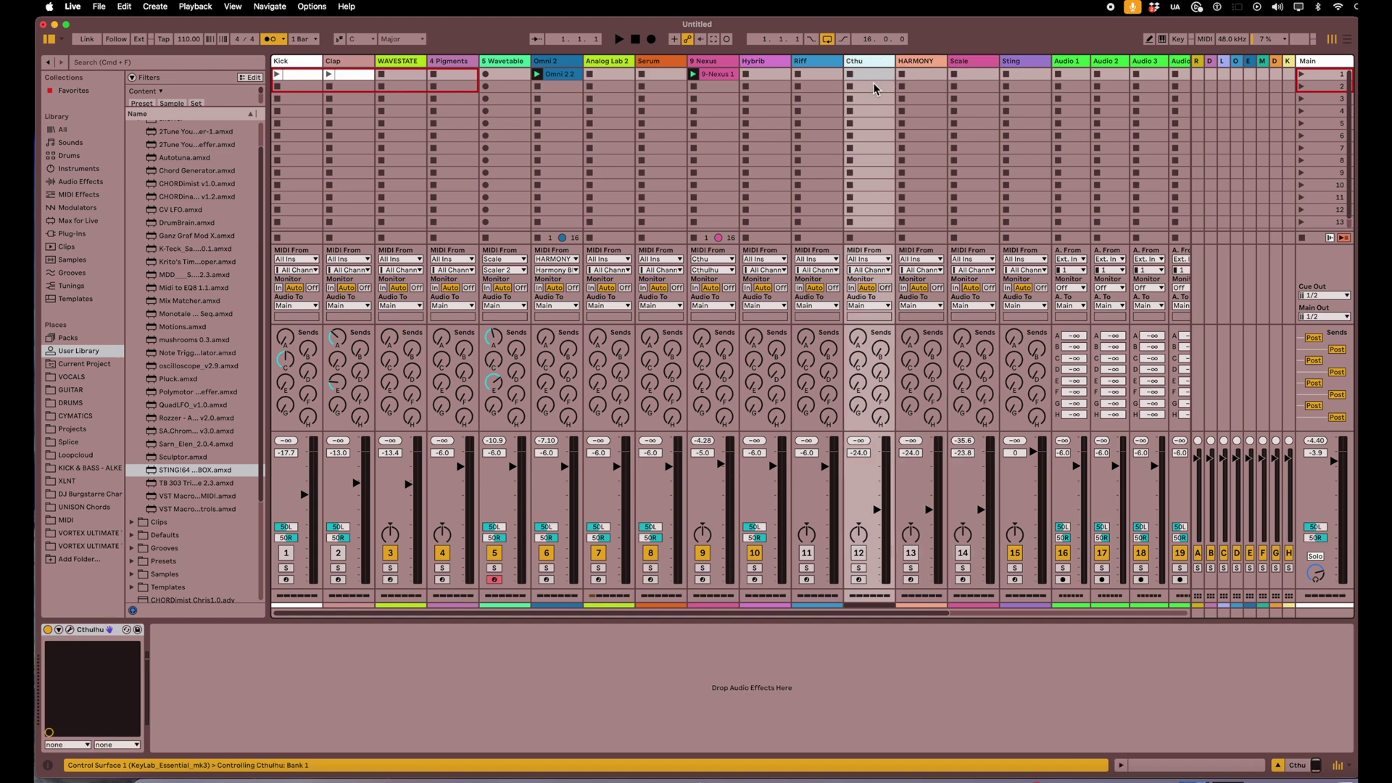